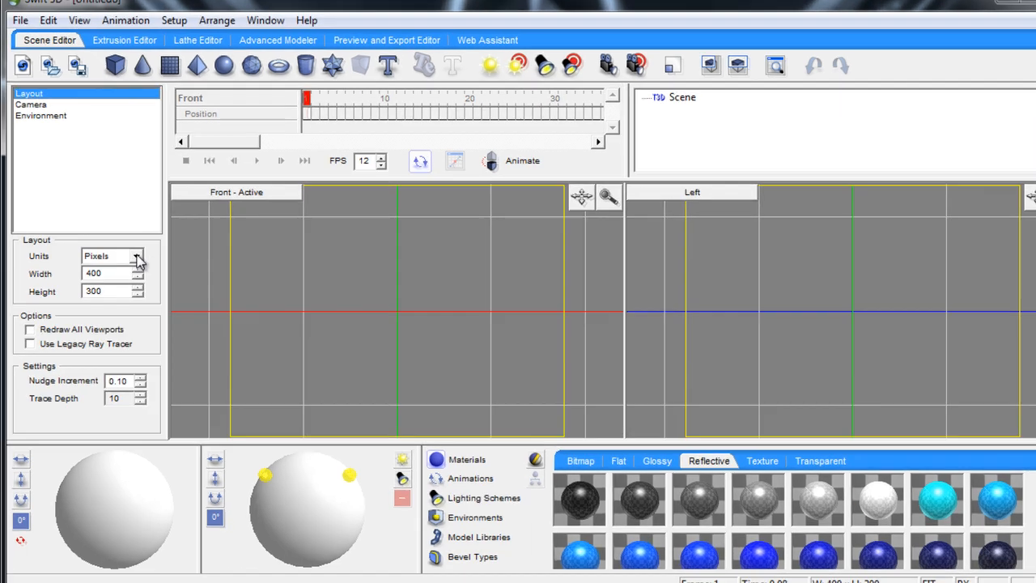
- Set the scene layout to 1400 pixels wide and 900 pixels high
click(129, 259)
click(322, 208)
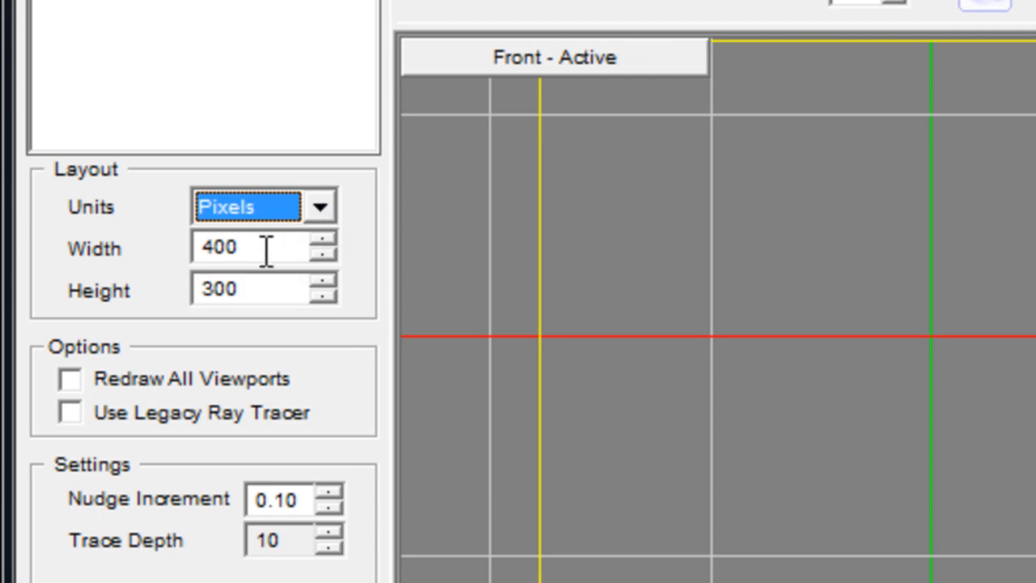
drag(267, 249, 186, 282)
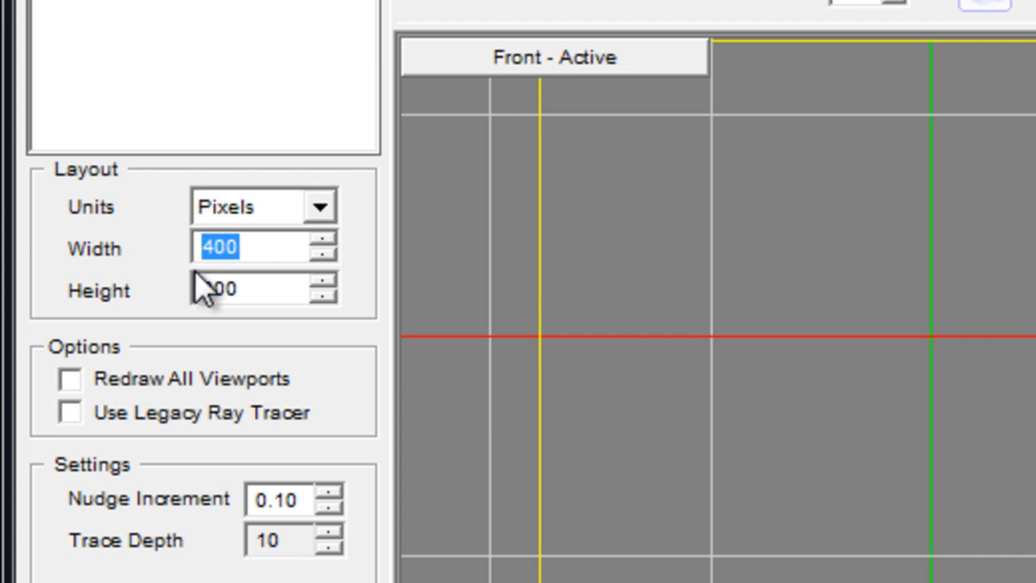
text(1400)
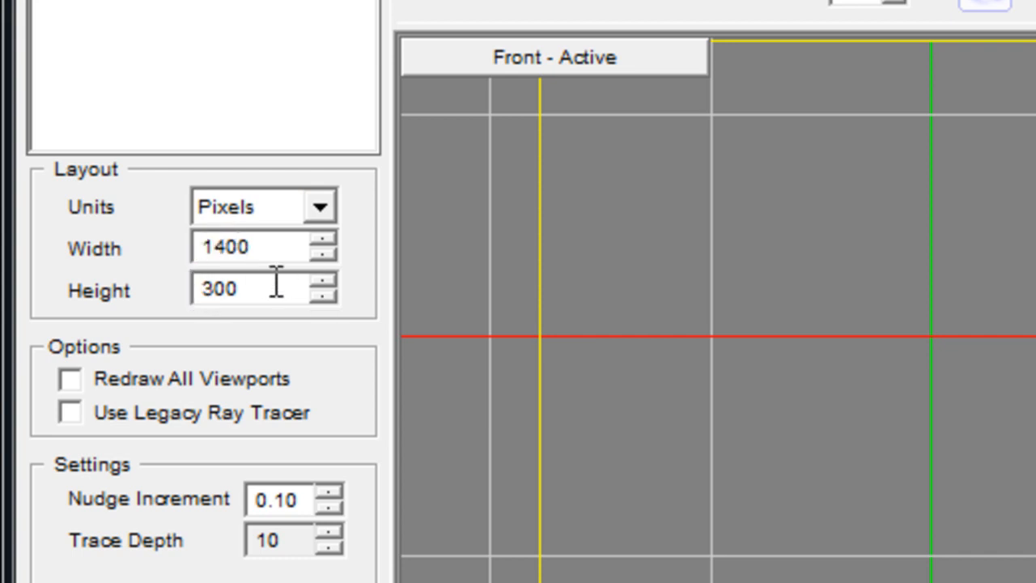
click(256, 289)
drag(256, 289, 200, 286)
text(900)
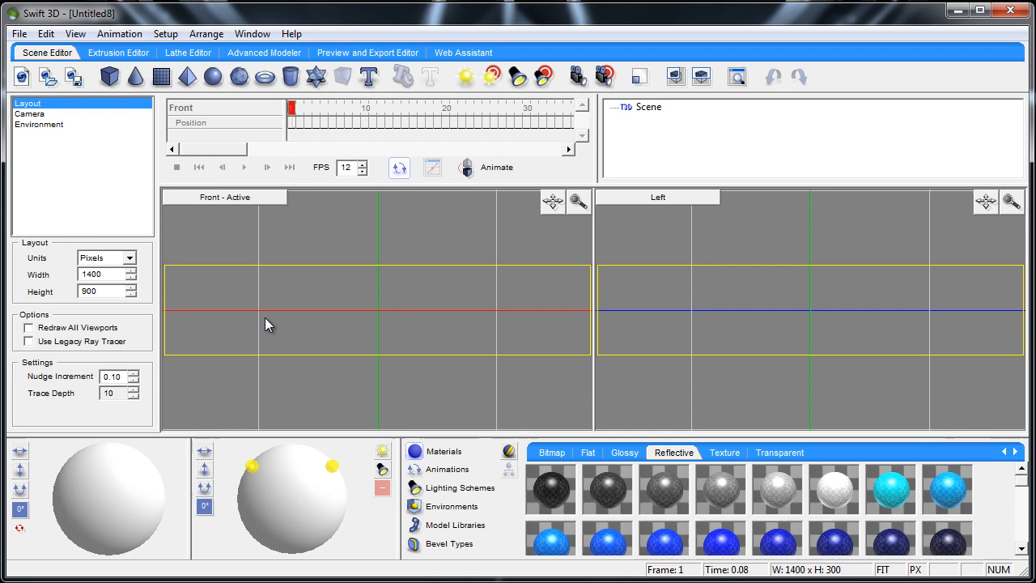
key(Return)
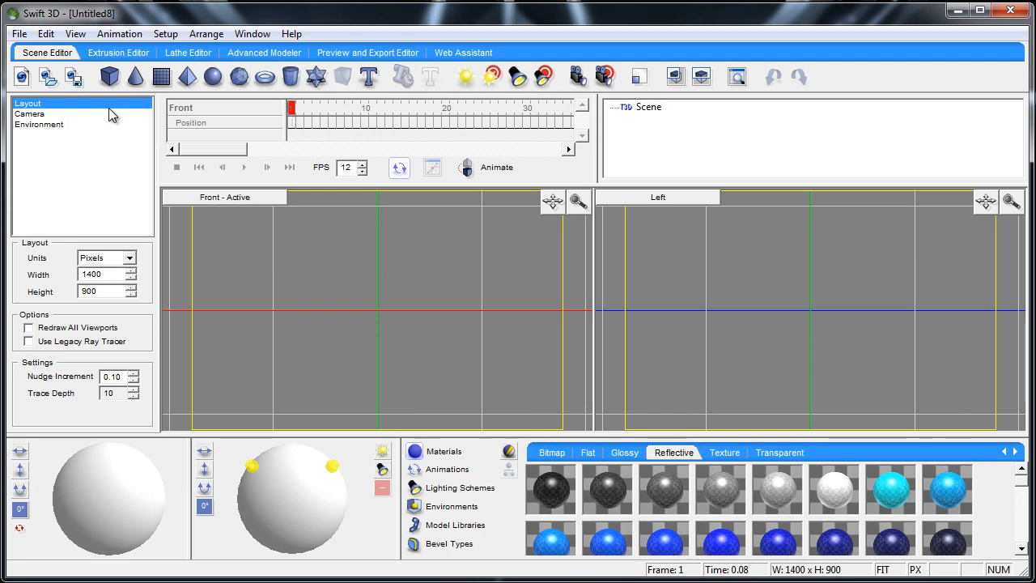
- Add a torus, turn it partly sideways, and set its minor and major segmentation to 64
click(267, 81)
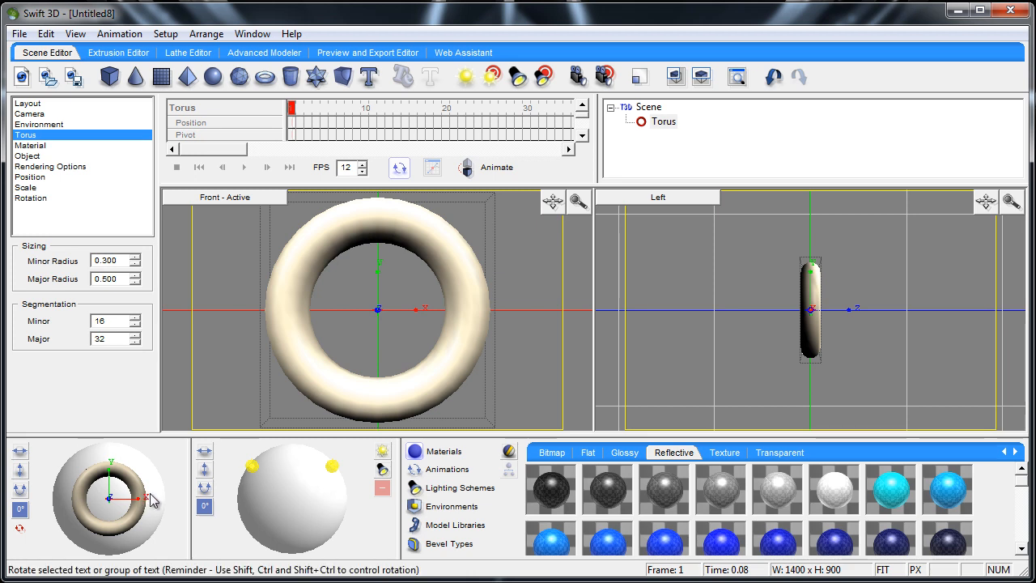
drag(156, 495, 129, 497)
double_click(122, 322)
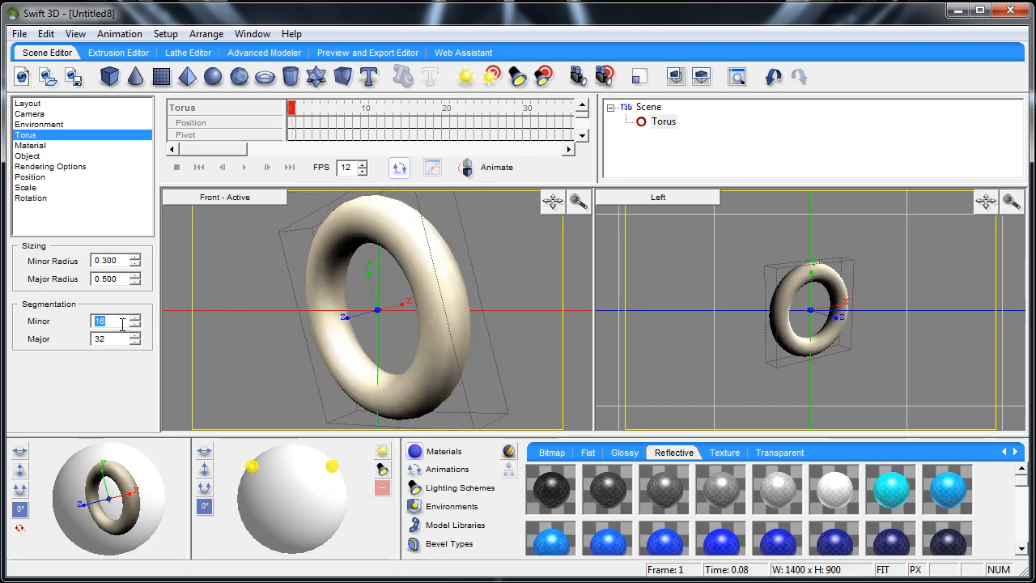
text(64)
double_click(115, 340)
text(64)
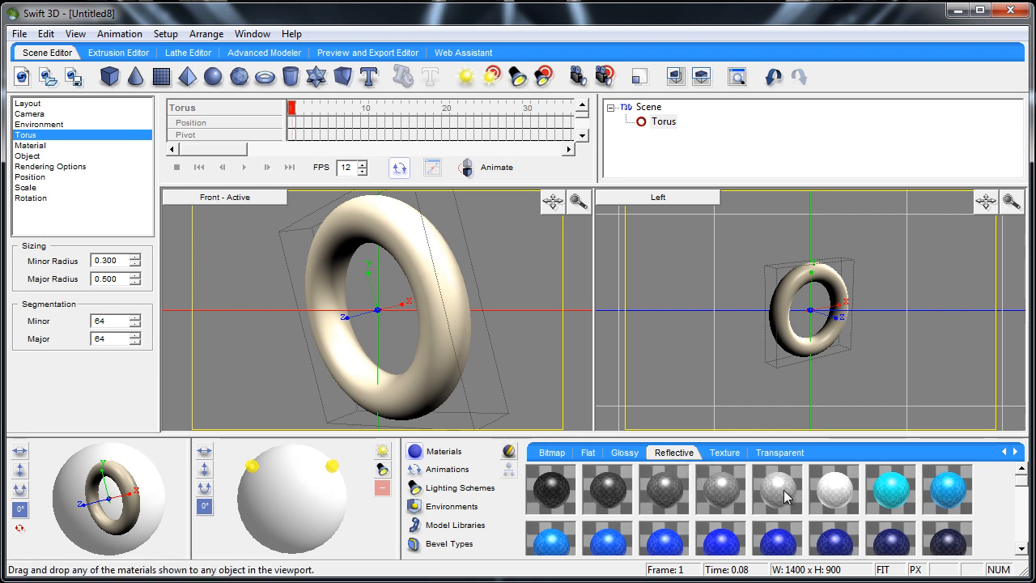
- Apply the light grey reflective material to the torus
drag(780, 492, 442, 331)
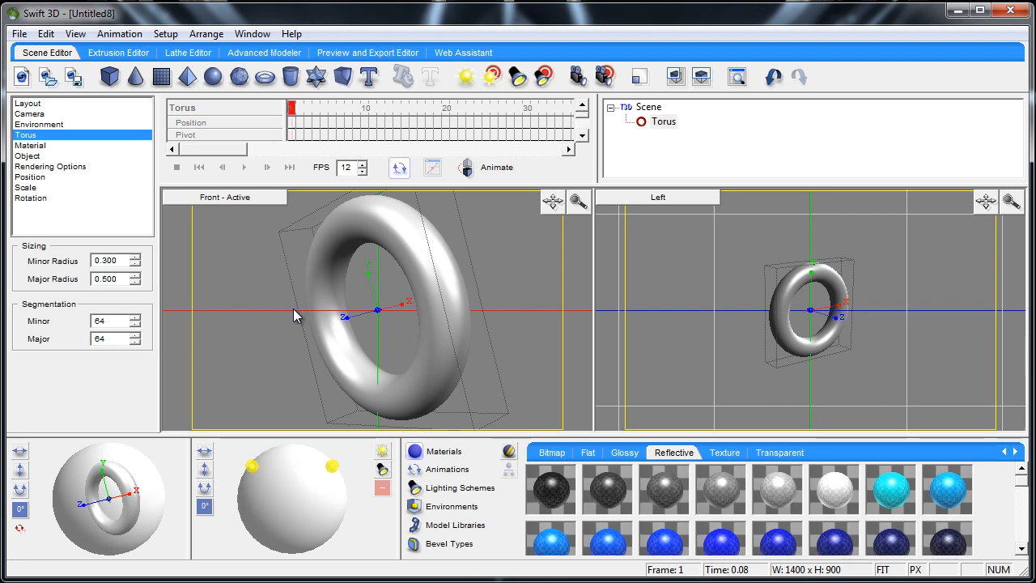
click(264, 285)
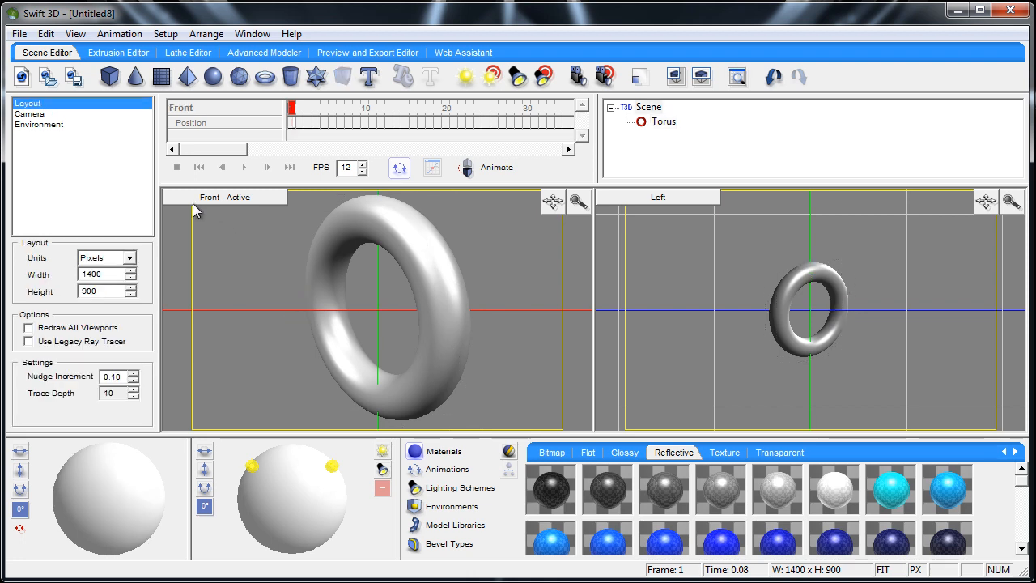
click(443, 285)
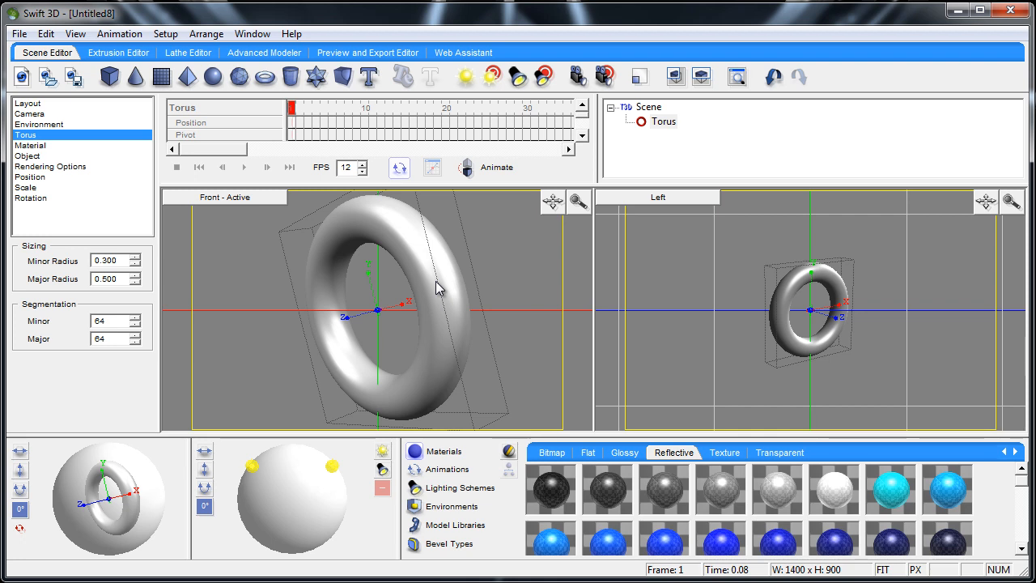
- Duplicate the grey torus in place and rotate one of the two rings so that they cross
click(459, 266)
click(451, 266)
key(ctrl+v)
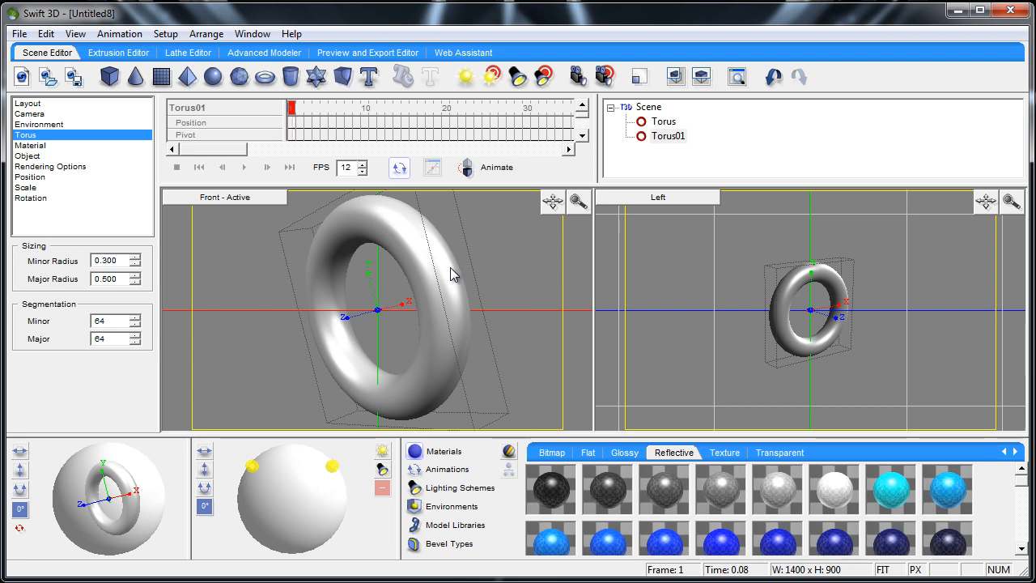
click(425, 292)
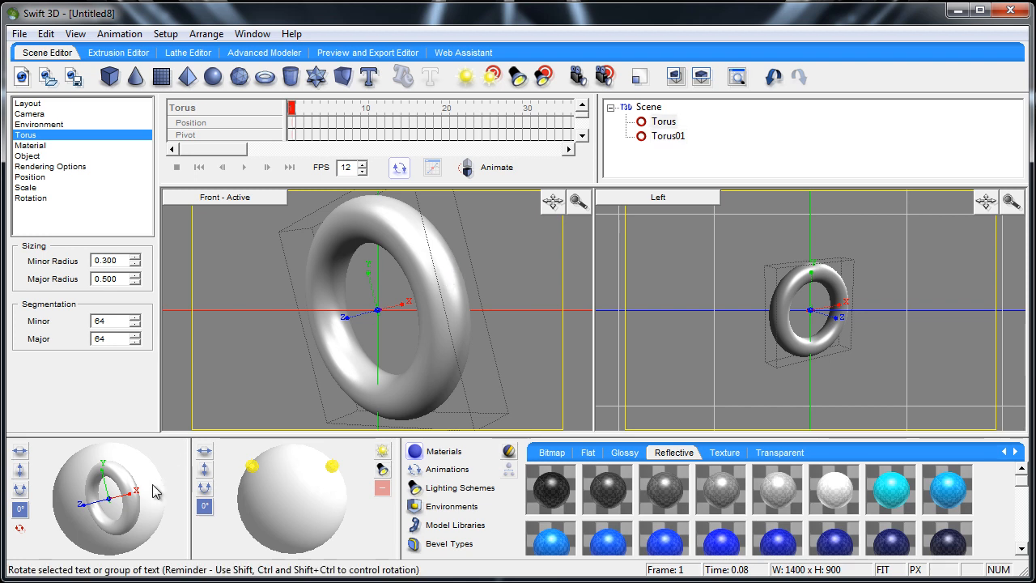
drag(157, 496, 56, 510)
- Group the two tori, rotate the group so the crossing rings face the front at an angle, and ungroup them
click(242, 371)
key(ctrl+a)
key(ctrl+g)
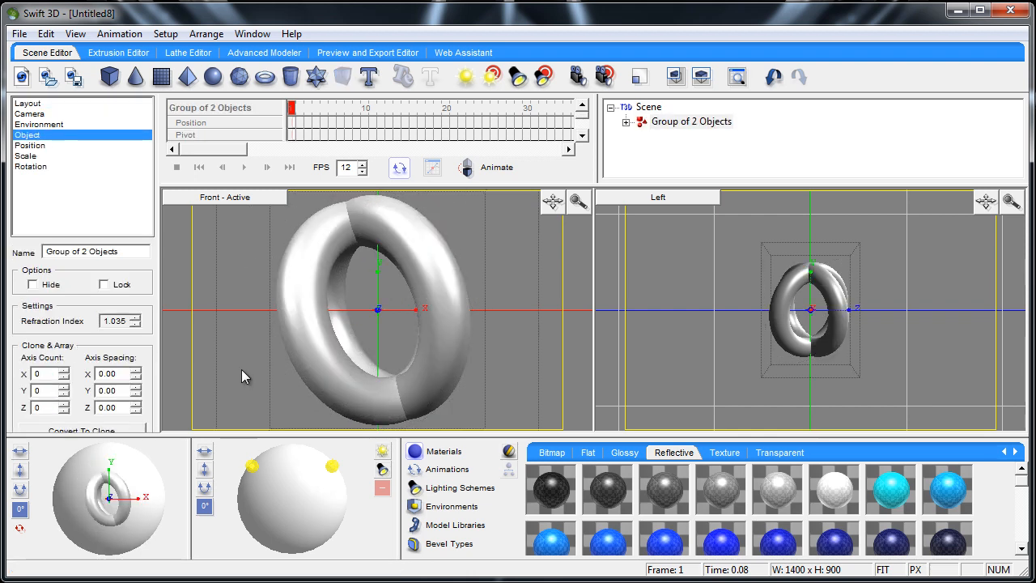
drag(153, 505, 89, 496)
key(ctrl+shift+g)
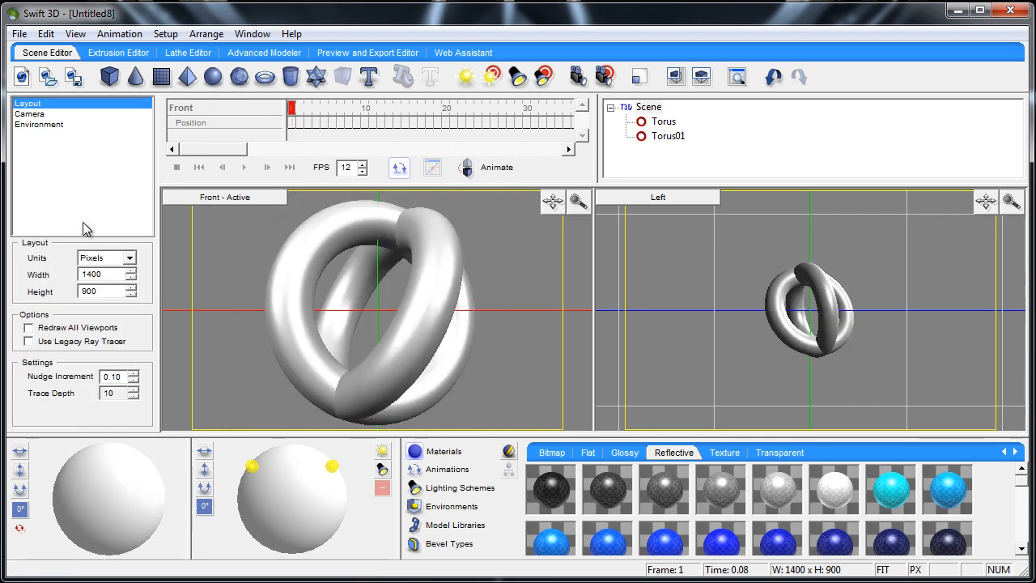
- Set the Front camera's lens length to 47 mm and adjust its framing of the tori
click(34, 115)
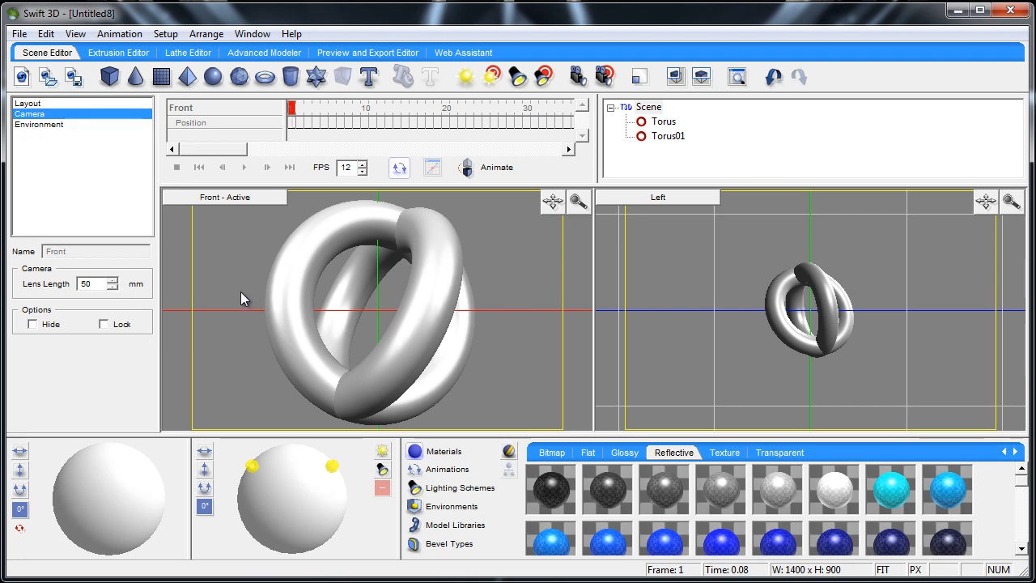
drag(112, 283, 114, 288)
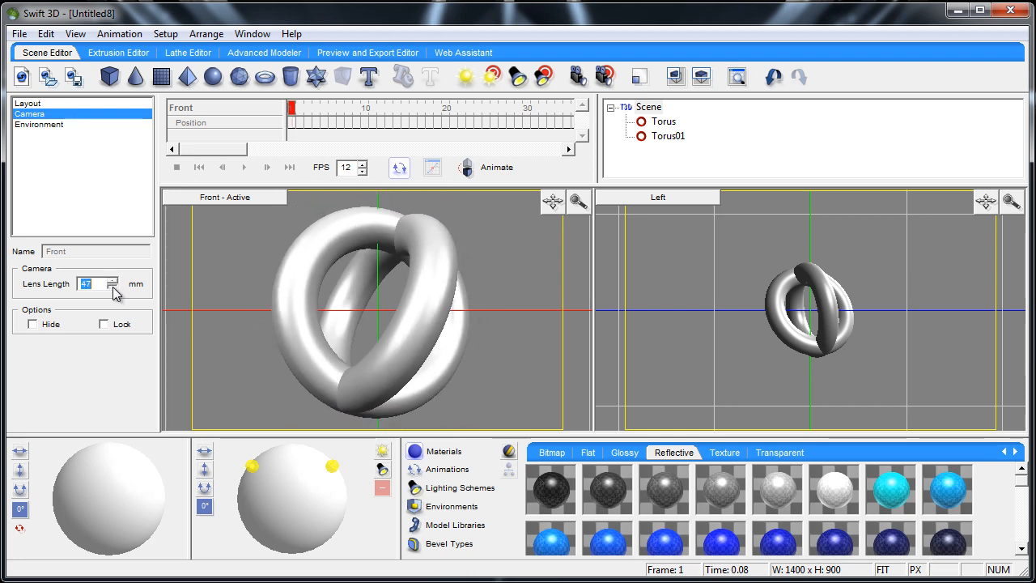
click(221, 286)
mouse_move(221, 284)
mouse_down()
mouse_move(218, 343)
mouse_move(273, 411)
mouse_move(296, 266)
mouse_move(266, 358)
mouse_move(278, 259)
mouse_move(273, 272)
mouse_up()
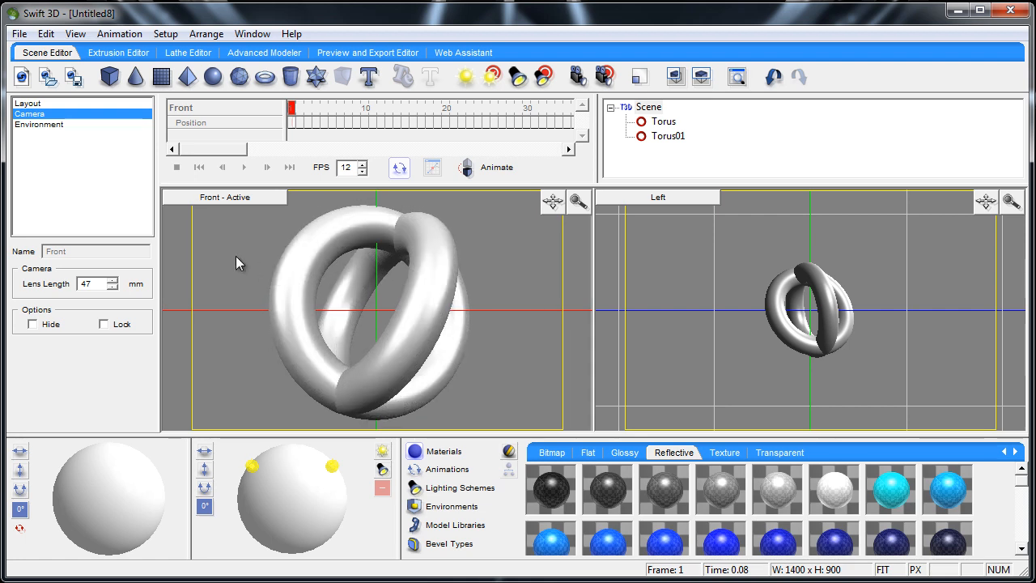
mouse_move(237, 259)
mouse_down()
mouse_move(234, 348)
mouse_move(254, 227)
mouse_move(254, 254)
mouse_up()
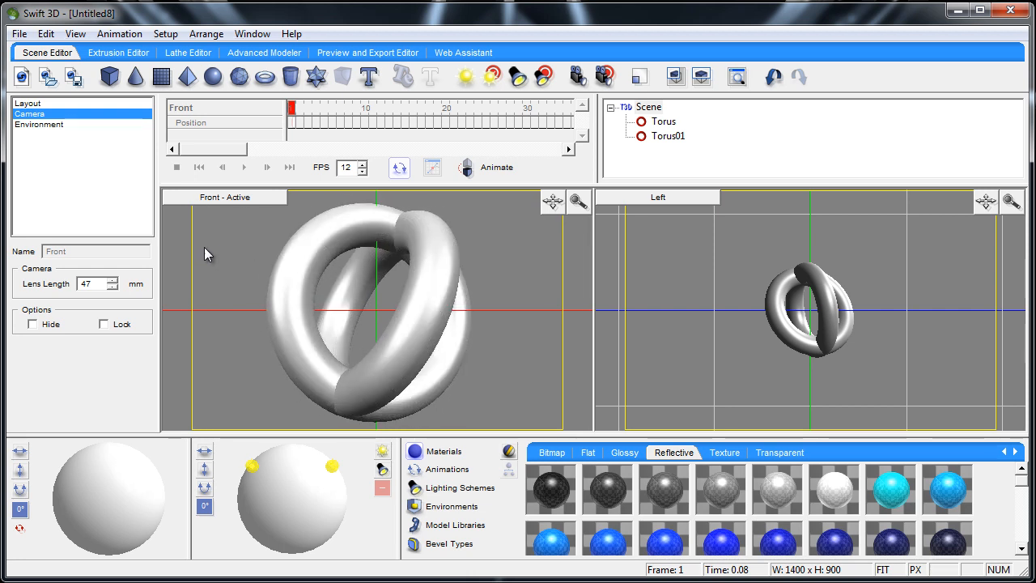
- Change the environment's background color to light grey (RGB 192, 192, 192)
click(41, 125)
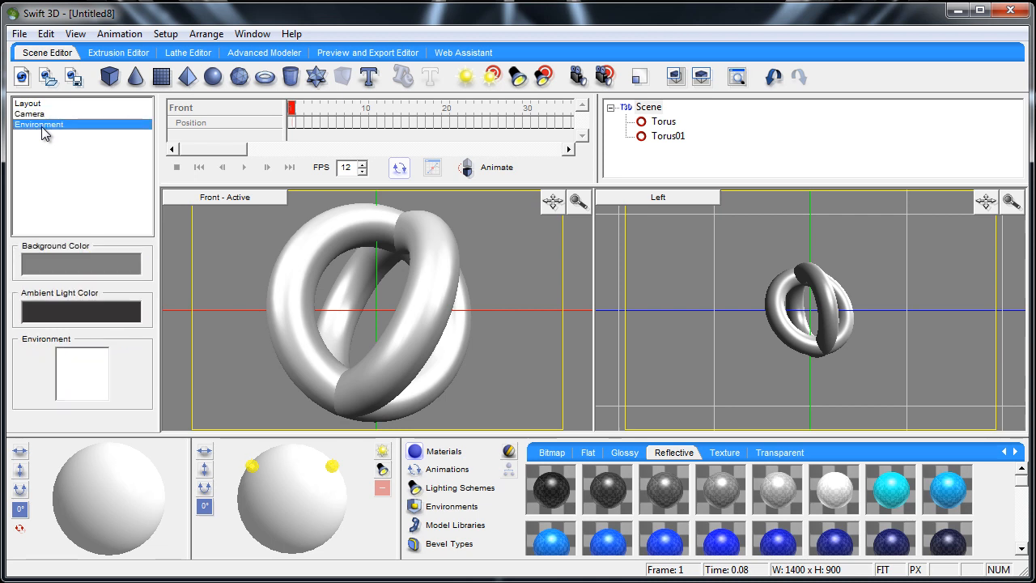
click(88, 268)
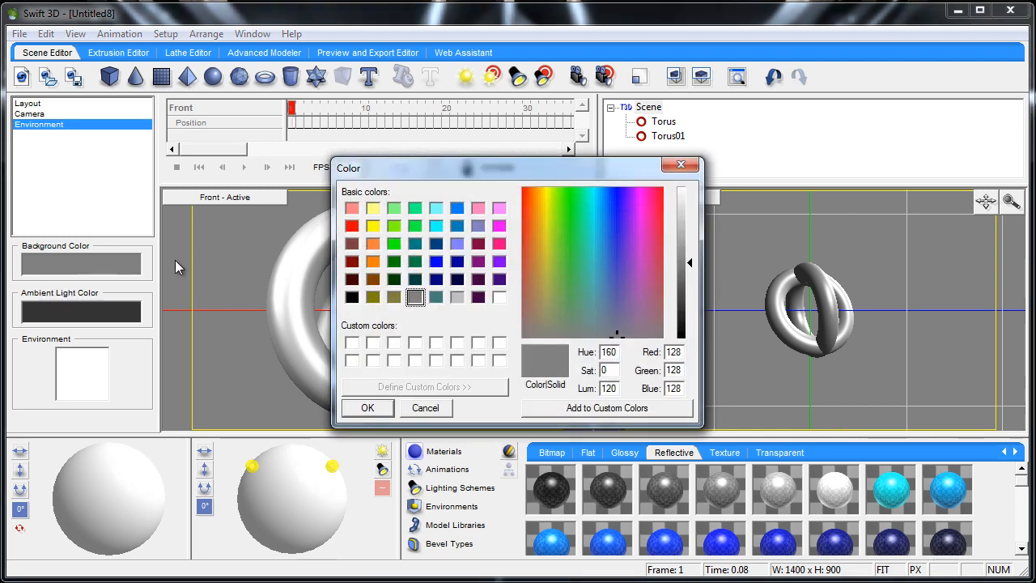
click(457, 297)
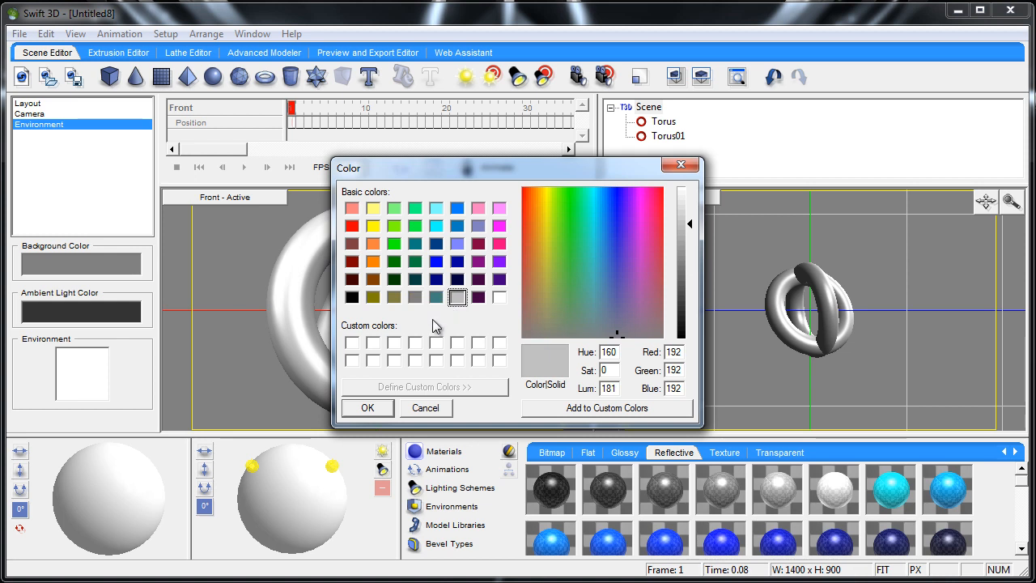
click(368, 408)
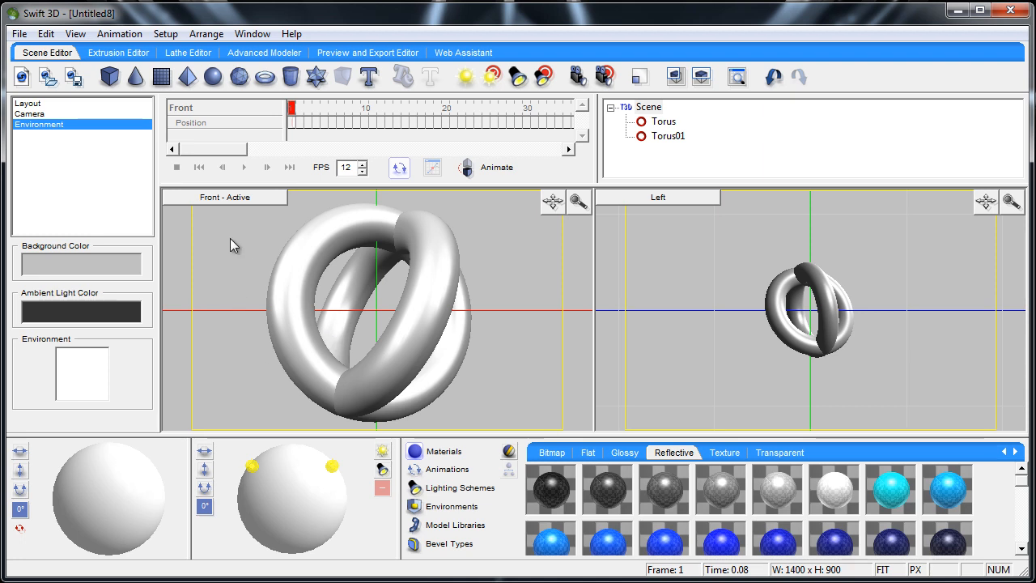
- Group both tori again and rotate the group to a new diagonal orientation
key(ctrl+a)
key(ctrl+g)
drag(125, 495, 156, 490)
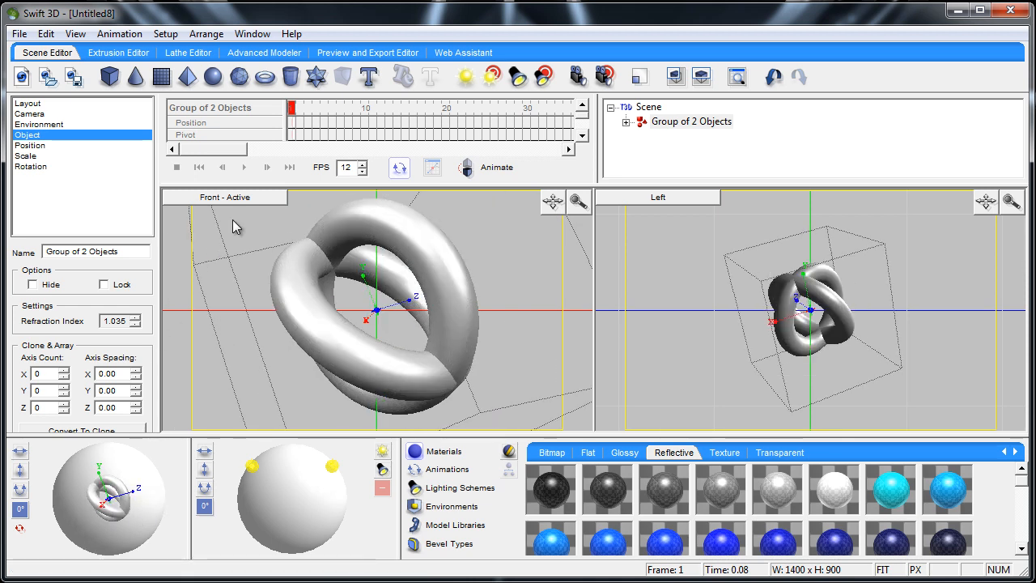
- Try red (RGB 255, 0, 0) as the environment's ambient light color
click(37, 125)
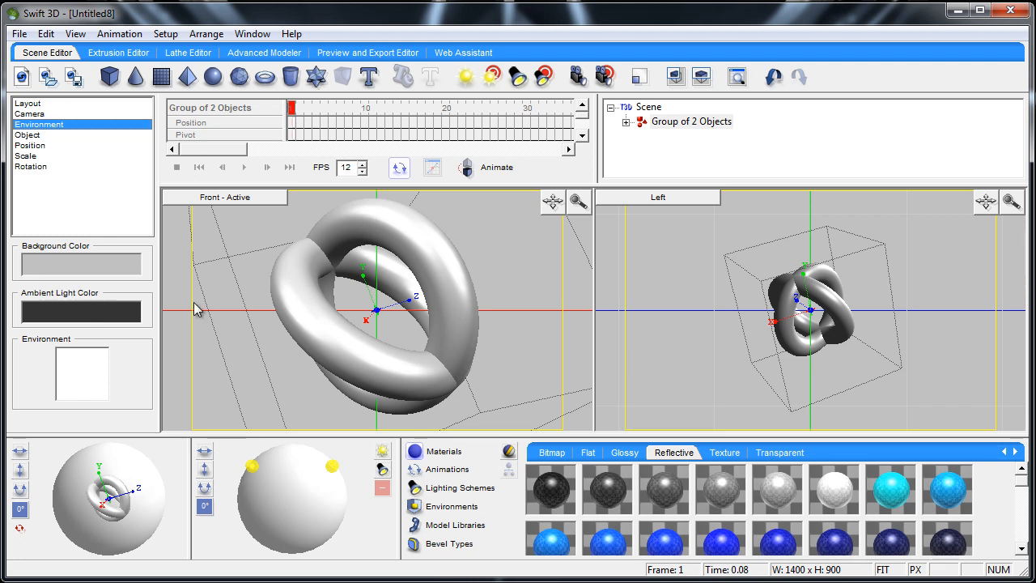
click(91, 313)
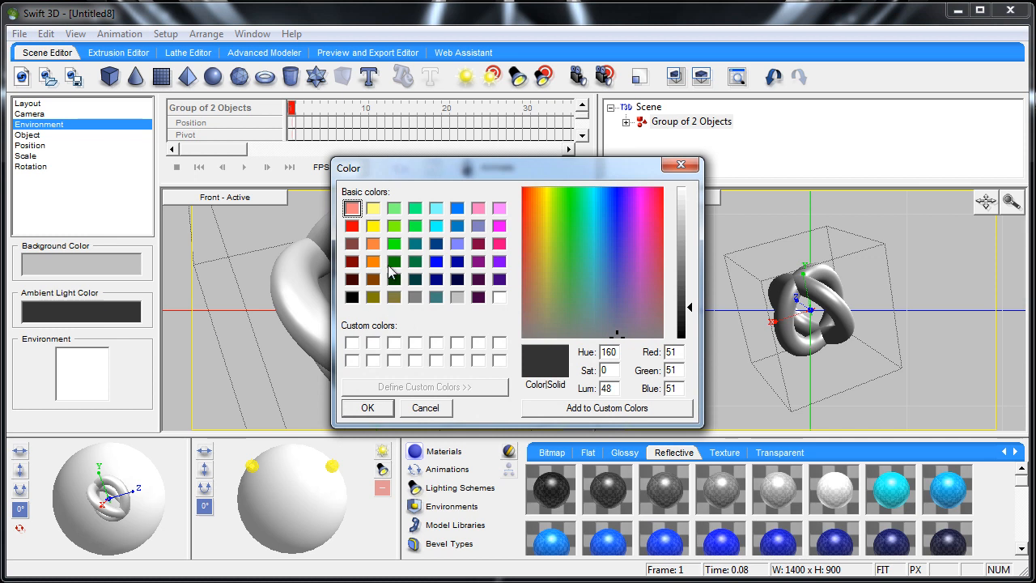
click(353, 228)
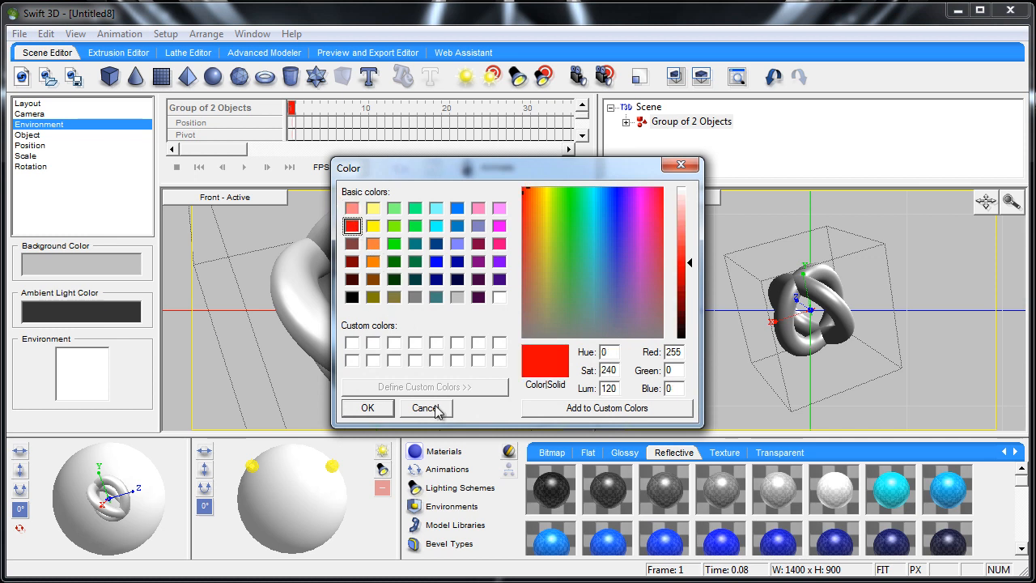
click(370, 407)
click(189, 327)
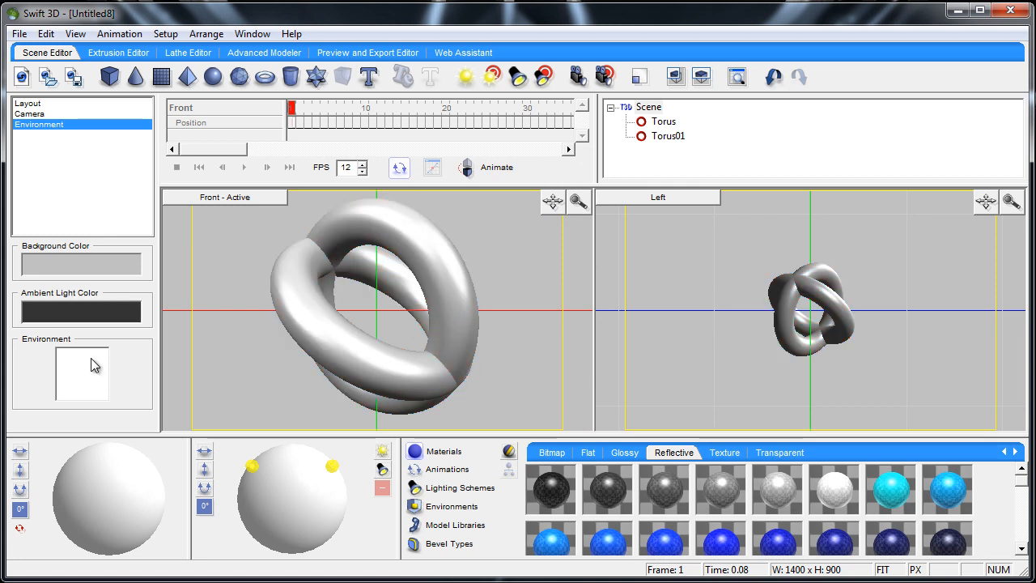
- Apply the grey swirl gradient from the environment library as the scene's environment
double_click(83, 371)
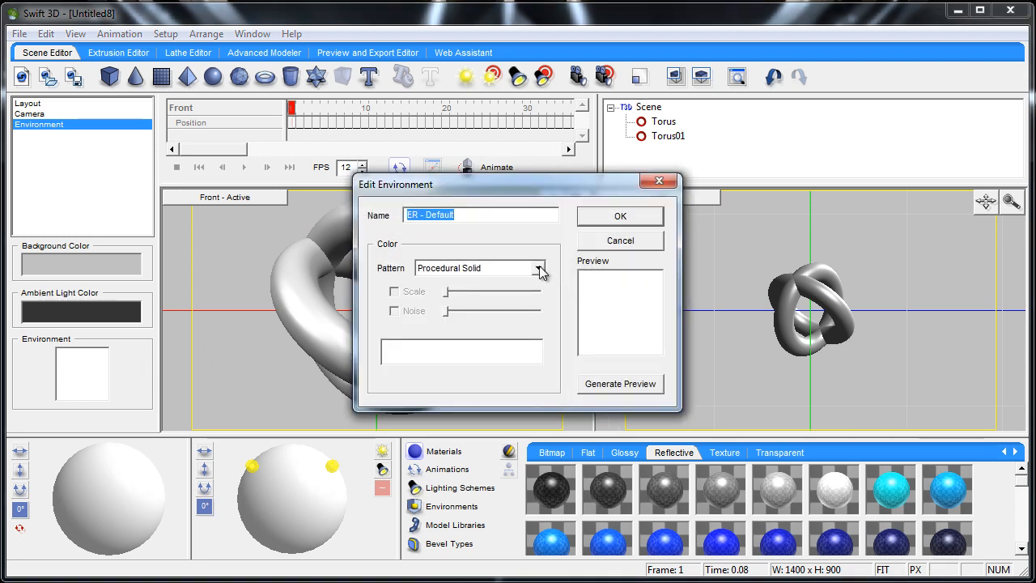
click(615, 241)
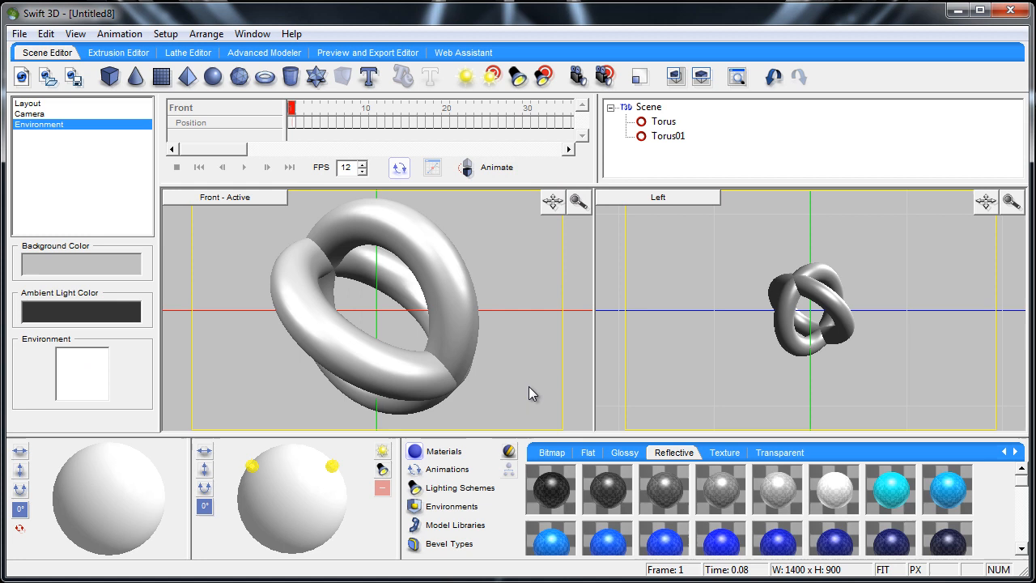
click(450, 508)
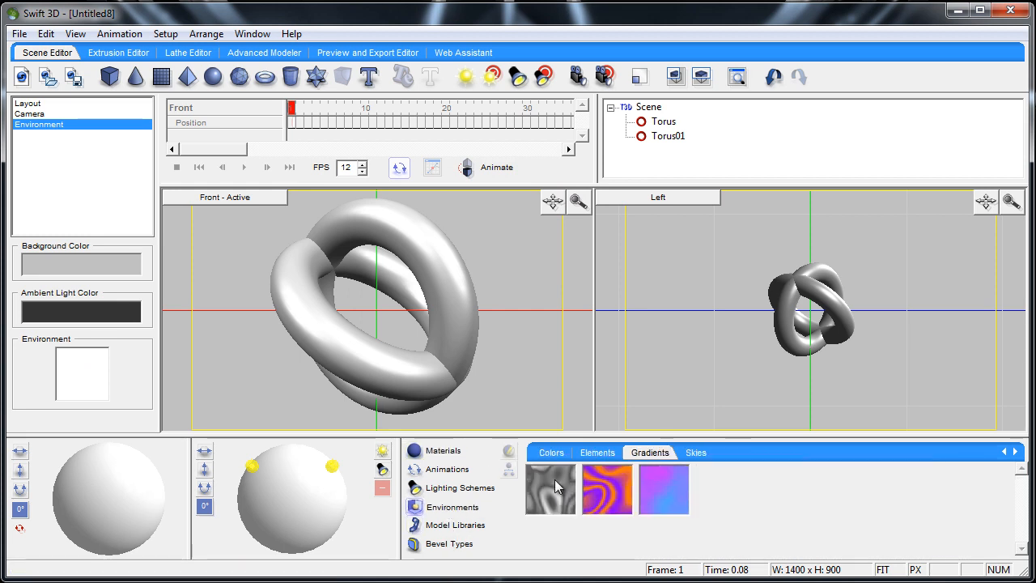
drag(558, 489, 527, 404)
drag(514, 359, 514, 359)
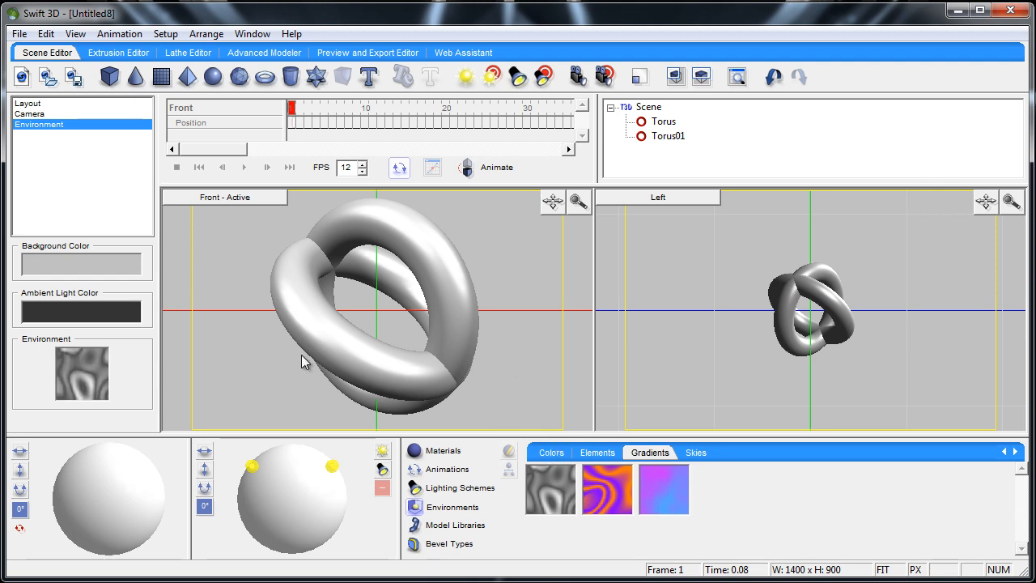
- Render a preview of frame 1 to inspect the reflections on the tori, and return to the scene editor
click(364, 51)
click(204, 112)
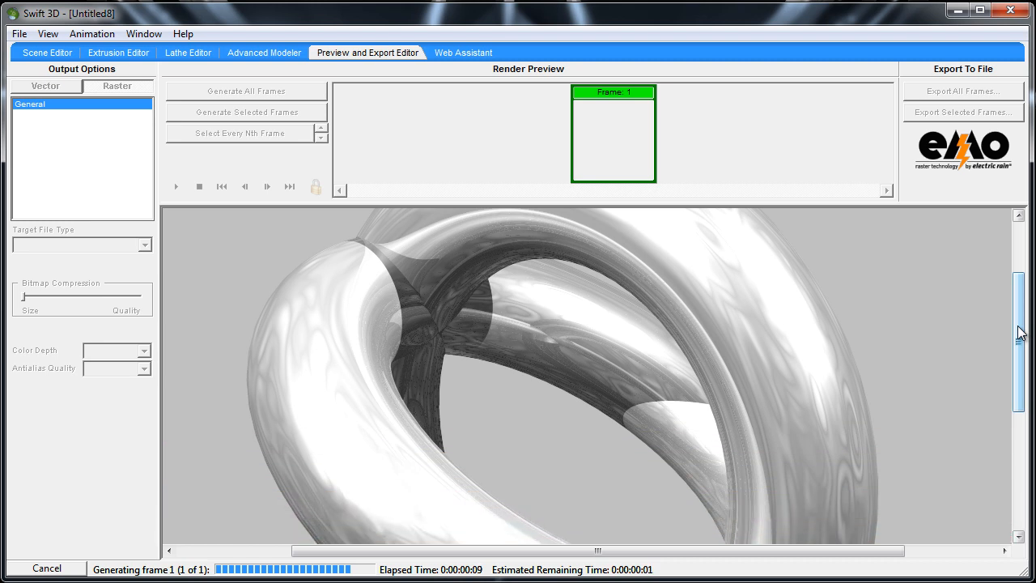
mouse_move(1020, 332)
mouse_down()
mouse_move(1020, 361)
mouse_move(1020, 301)
mouse_move(1020, 327)
mouse_up()
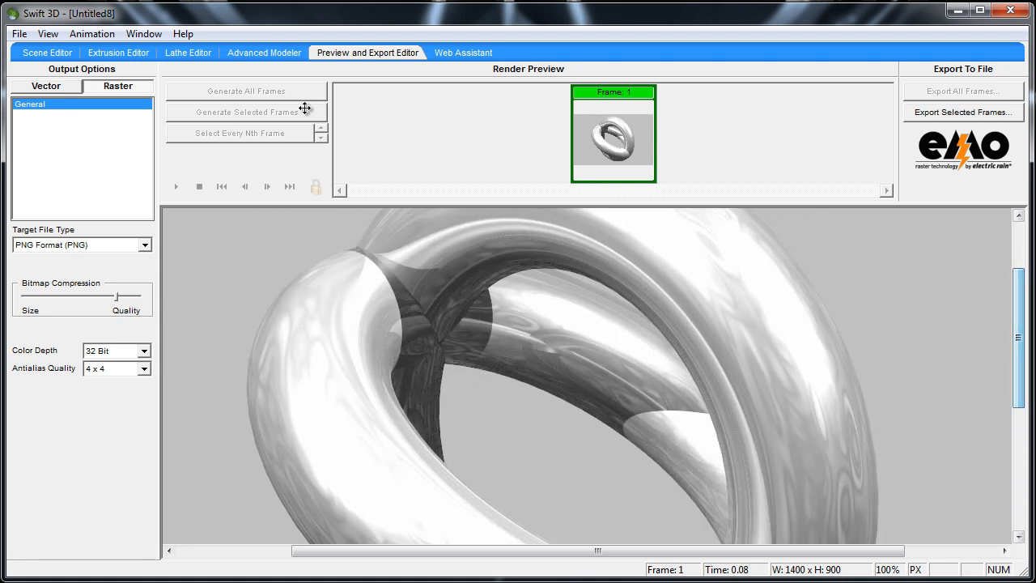
click(32, 51)
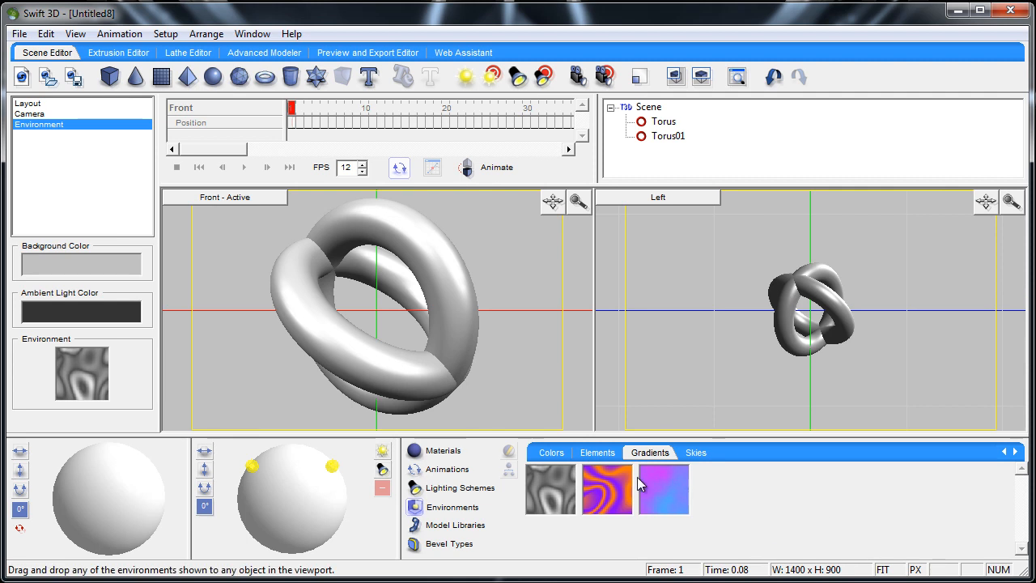
- Try moving the middle color stop of the Gray Ripple environment's gradient and generate previews, then return the stop near the center
click(443, 454)
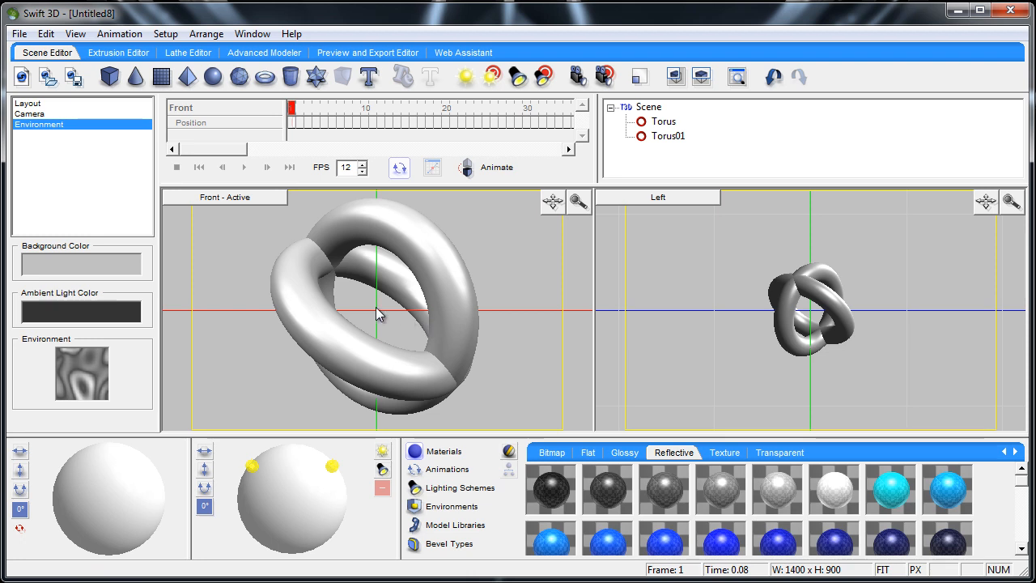
double_click(90, 363)
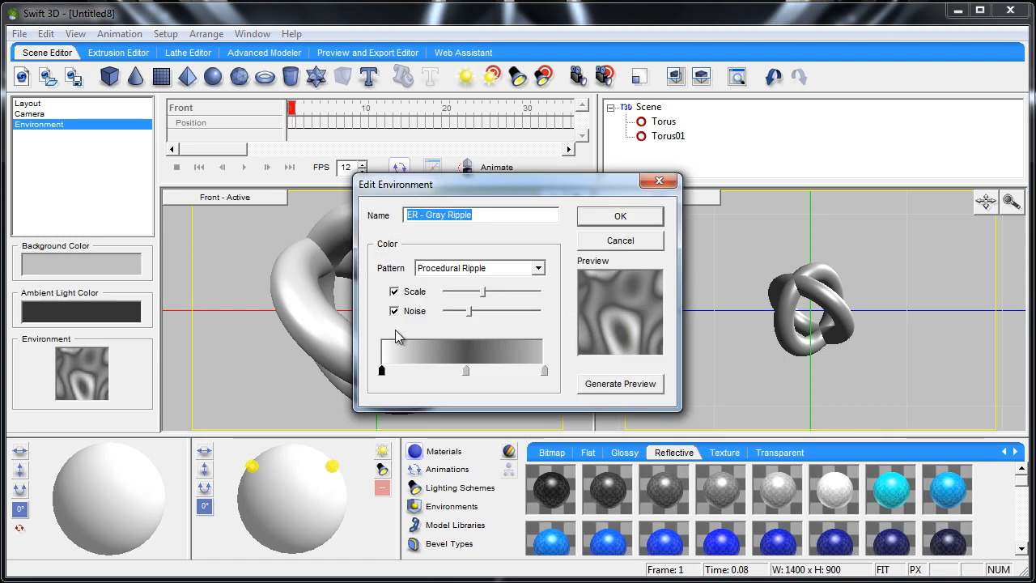
drag(467, 373, 495, 371)
click(611, 392)
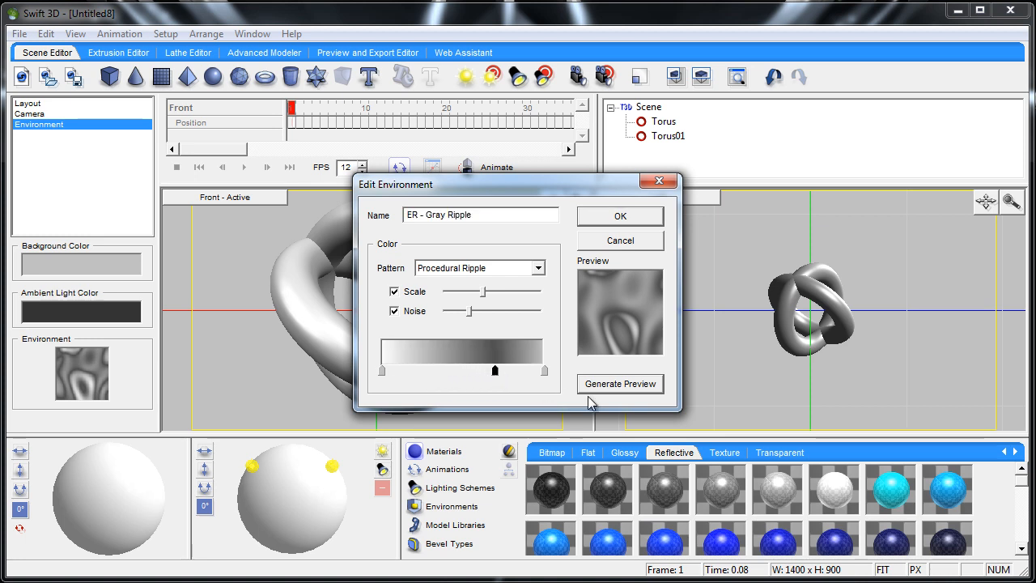
click(606, 385)
mouse_move(484, 294)
mouse_down()
mouse_move(467, 293)
mouse_move(503, 293)
mouse_move(483, 293)
mouse_up()
click(599, 387)
click(604, 392)
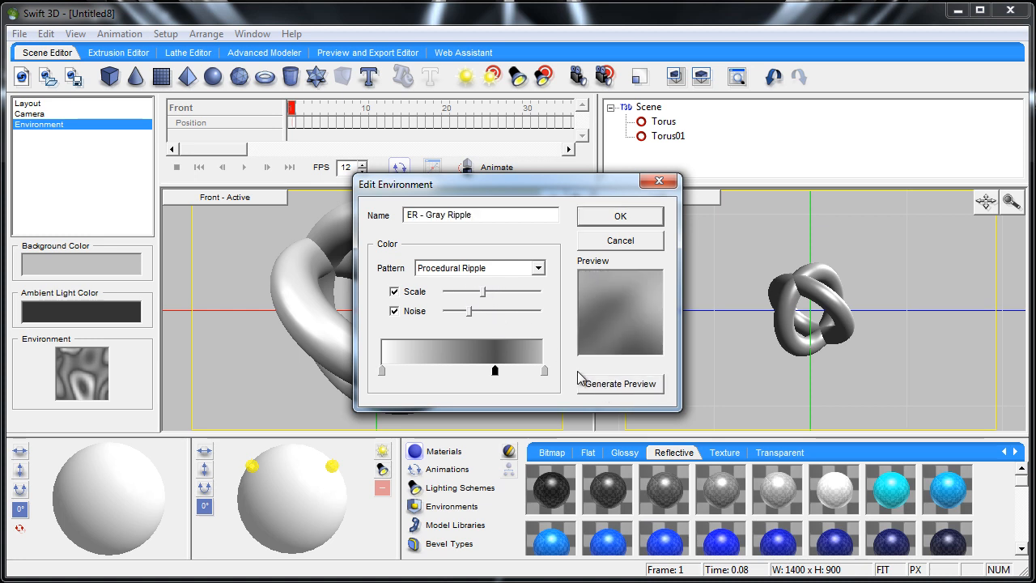
click(605, 387)
drag(494, 370, 470, 370)
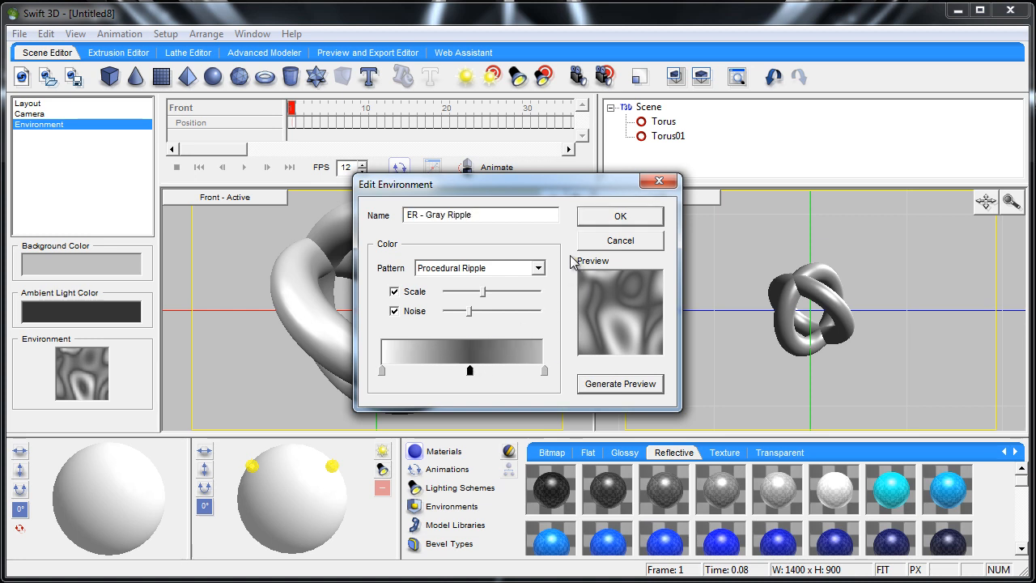
- Change the environment's pattern to Bitmap Image using the backg15 picture and generate a preview
click(538, 268)
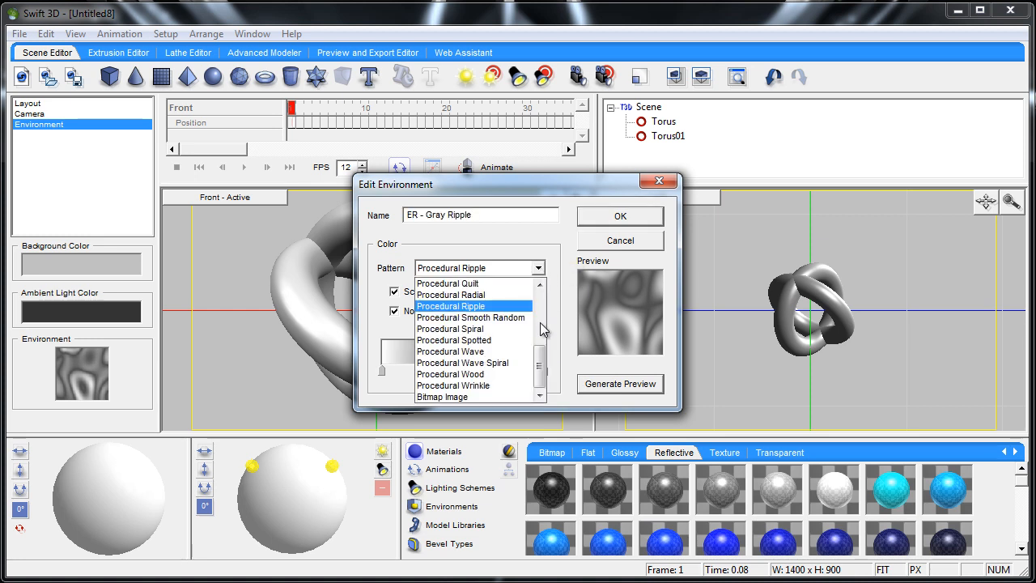
click(452, 396)
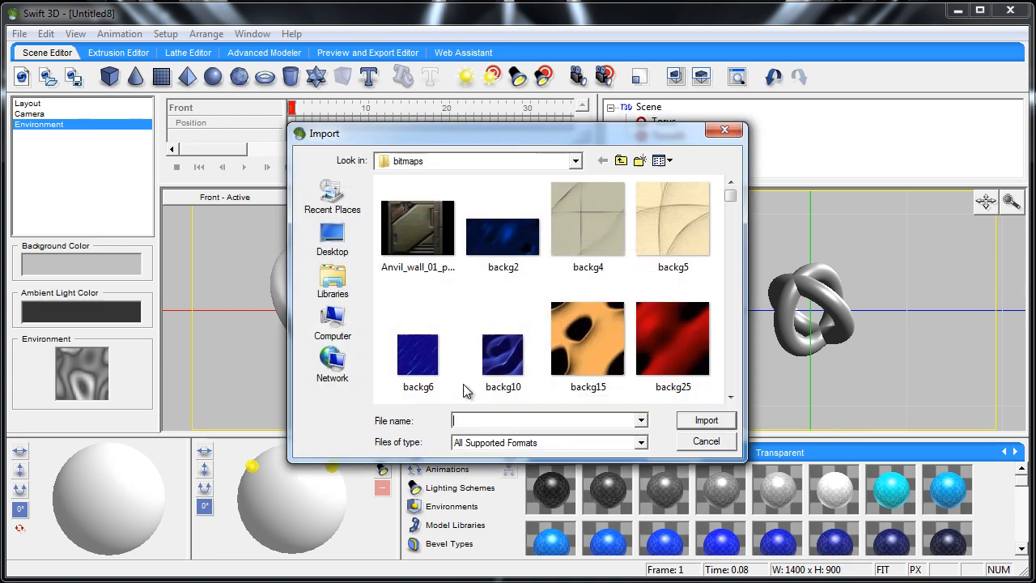
double_click(584, 332)
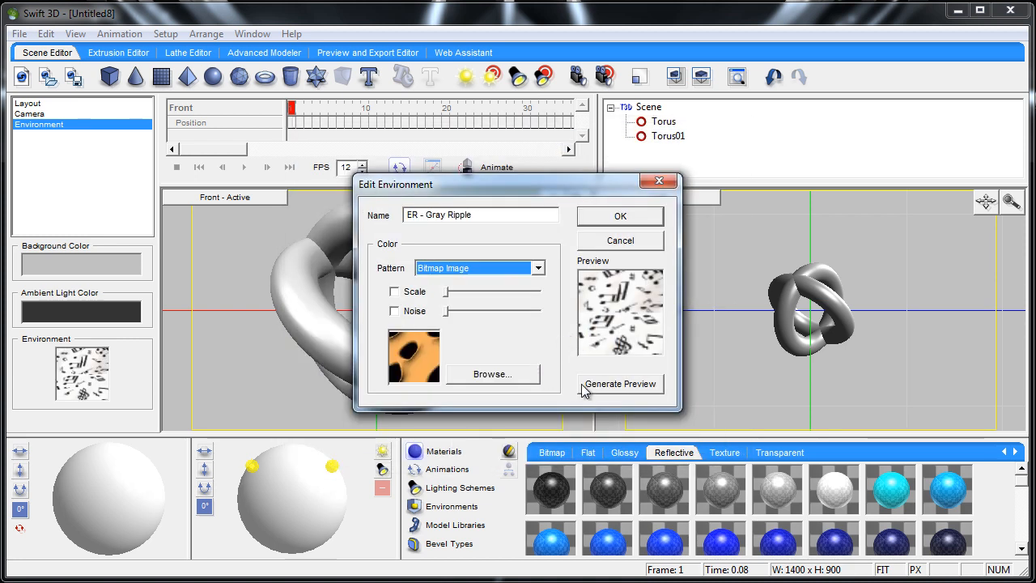
click(607, 387)
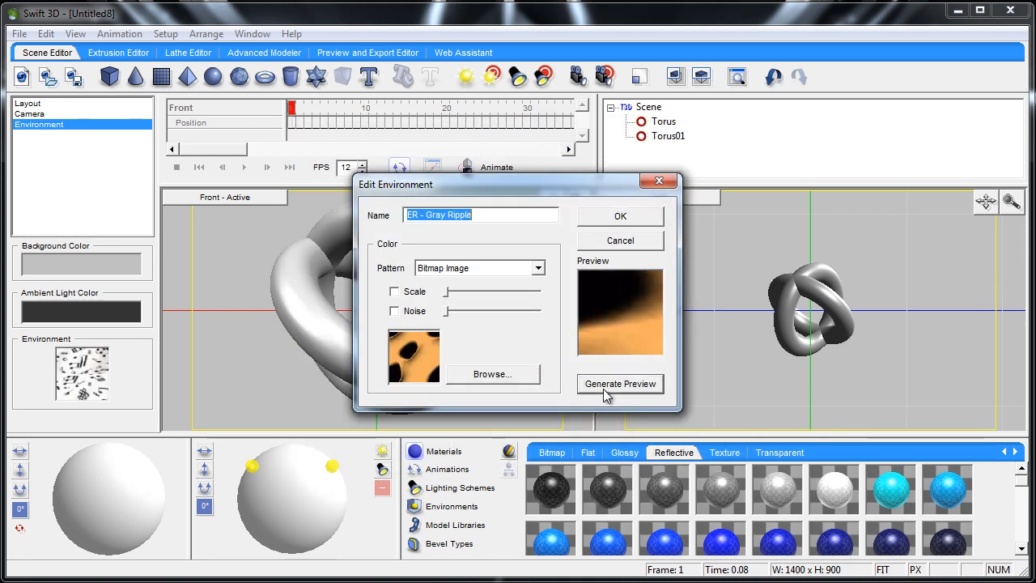
- Enable Scale for the environment bitmap at slightly over a third of its range, generate a preview, and apply the environment
click(394, 292)
drag(446, 293, 482, 298)
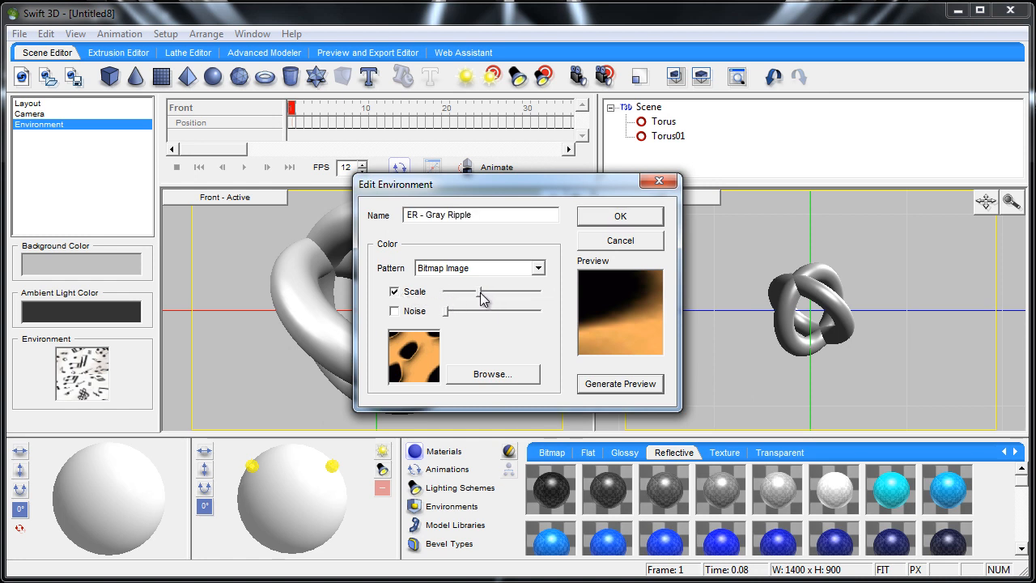
click(599, 382)
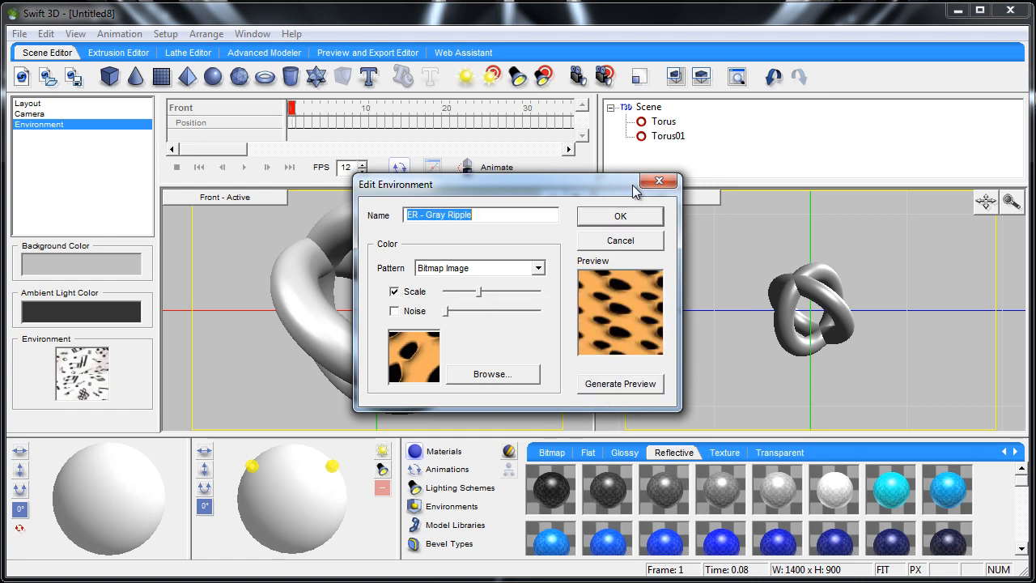
click(620, 216)
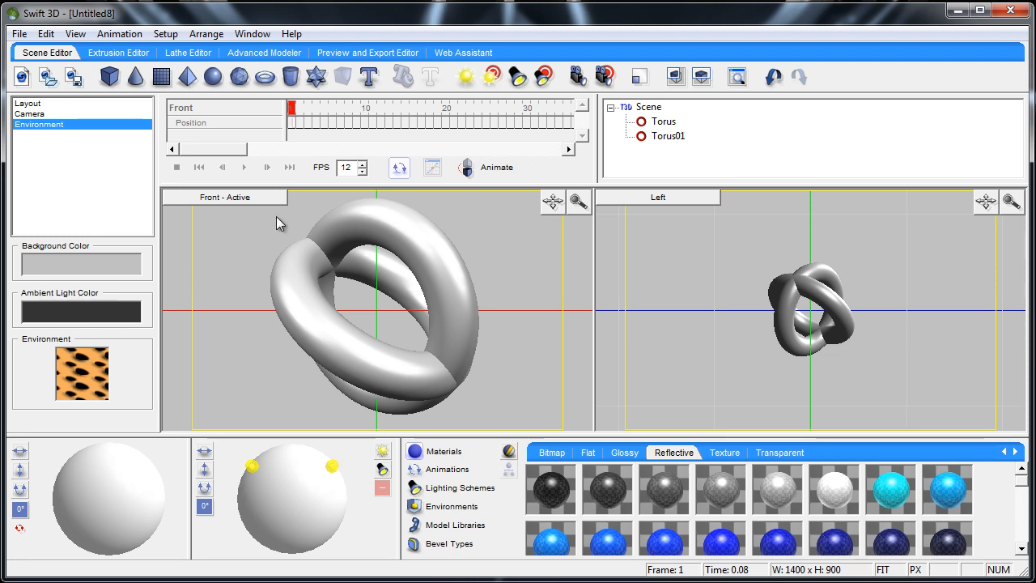
- Render a close-up preview of frame 1 to inspect the bitmap reflections on the tori, and return to the scene editor
click(377, 235)
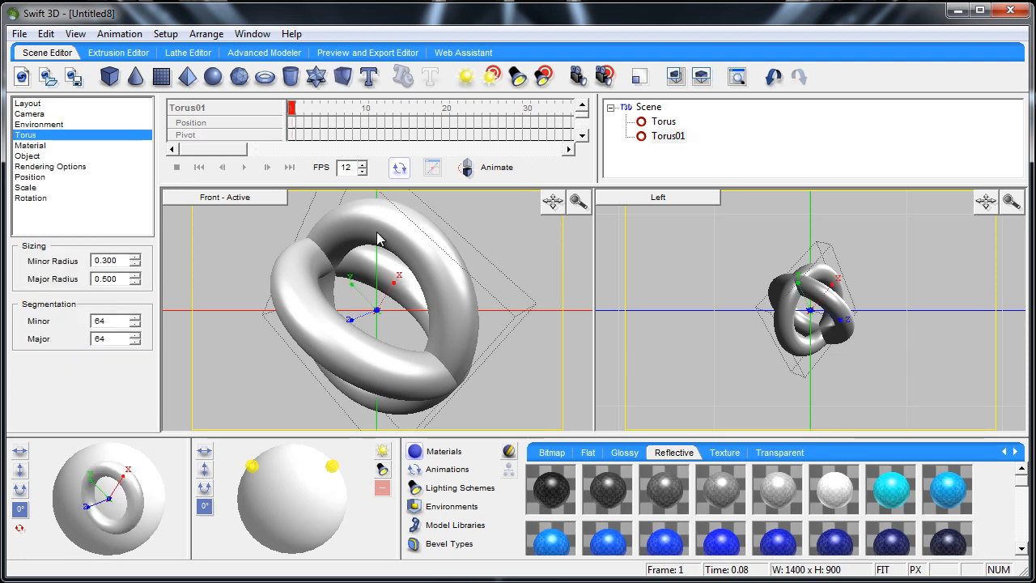
alt+drag(389, 257, 381, 167)
alt+drag(439, 308, 469, 207)
alt+drag(483, 308, 509, 287)
alt+drag(262, 350, 331, 346)
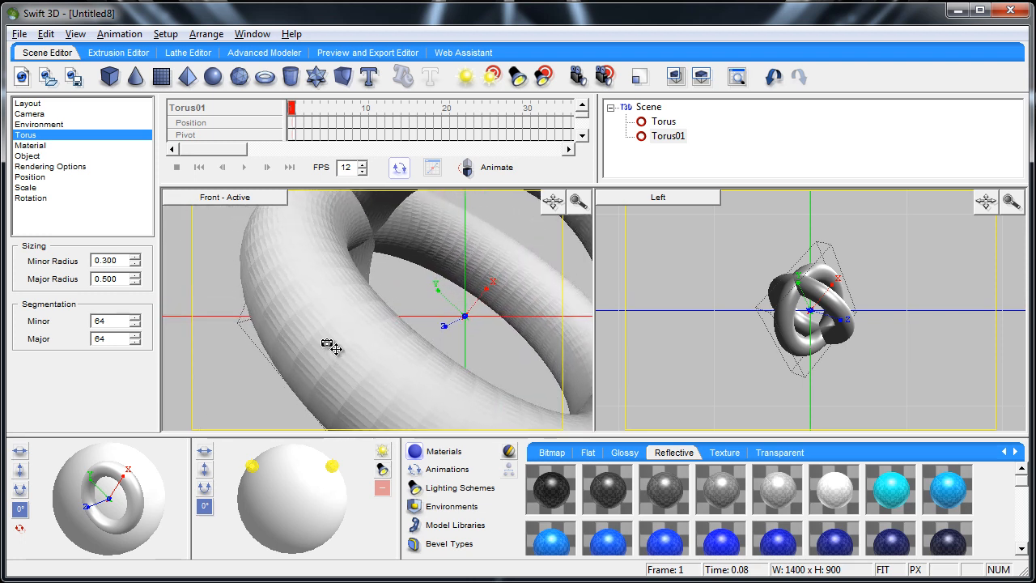
click(369, 55)
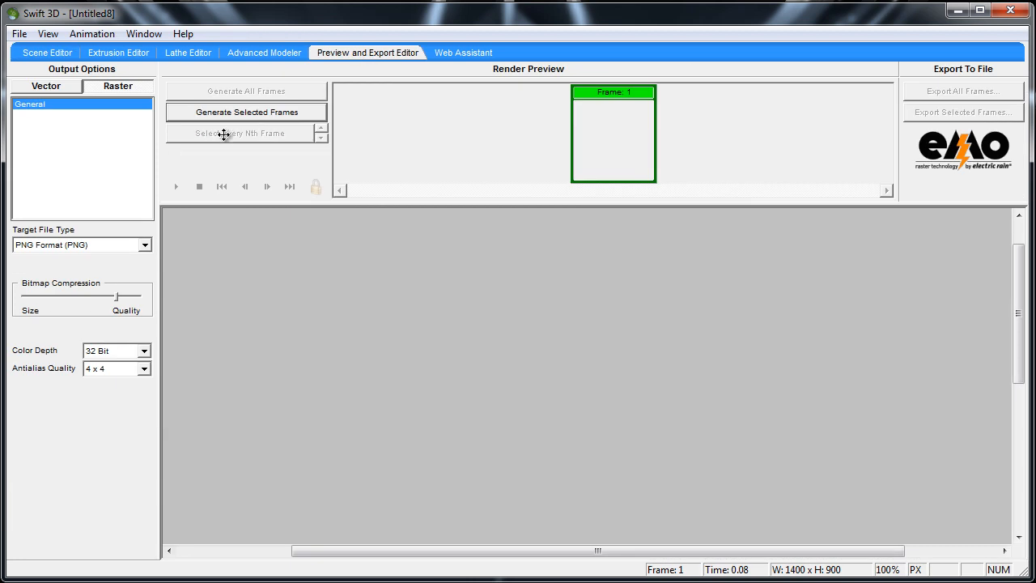
click(208, 115)
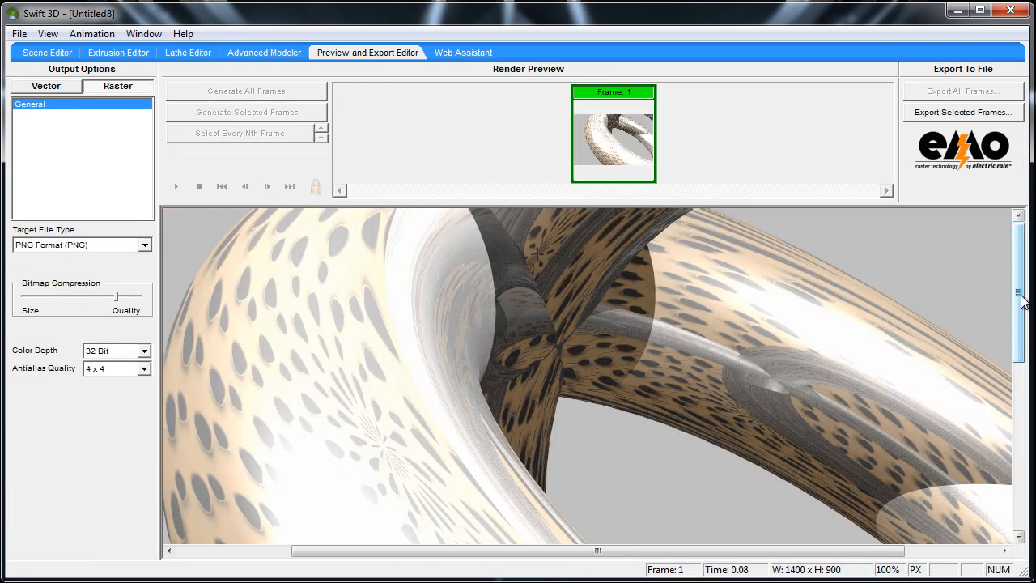
drag(1022, 299, 1022, 453)
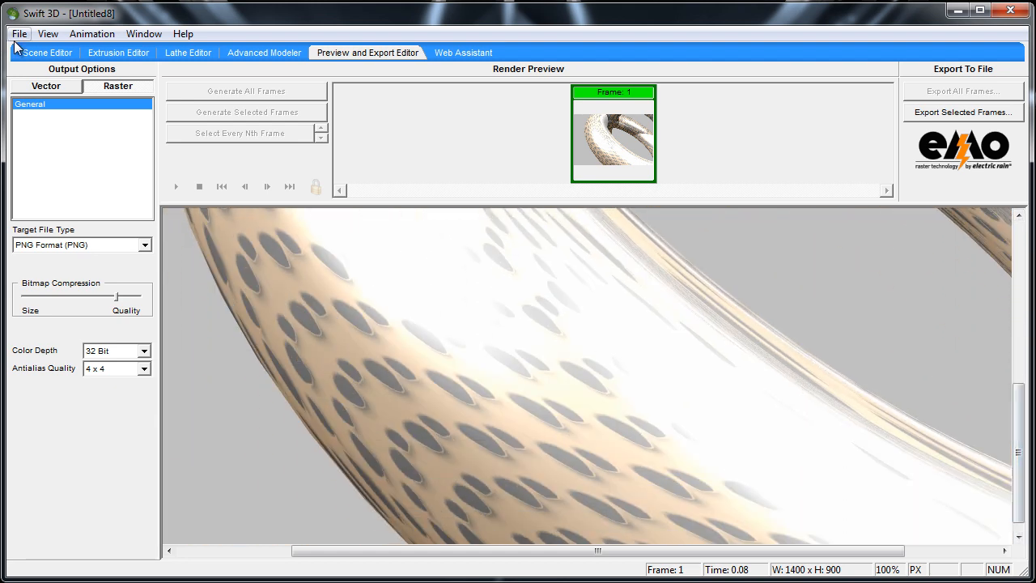
click(38, 52)
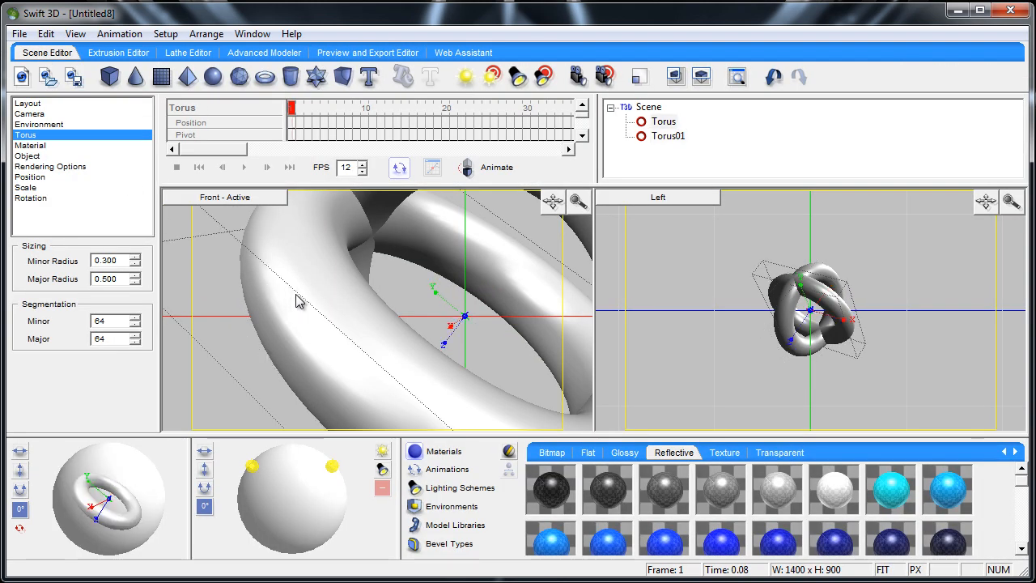
- Switch the raster output's target file type to JPEG Format (JPG) and back to PNG Format (PNG)
click(347, 52)
click(144, 246)
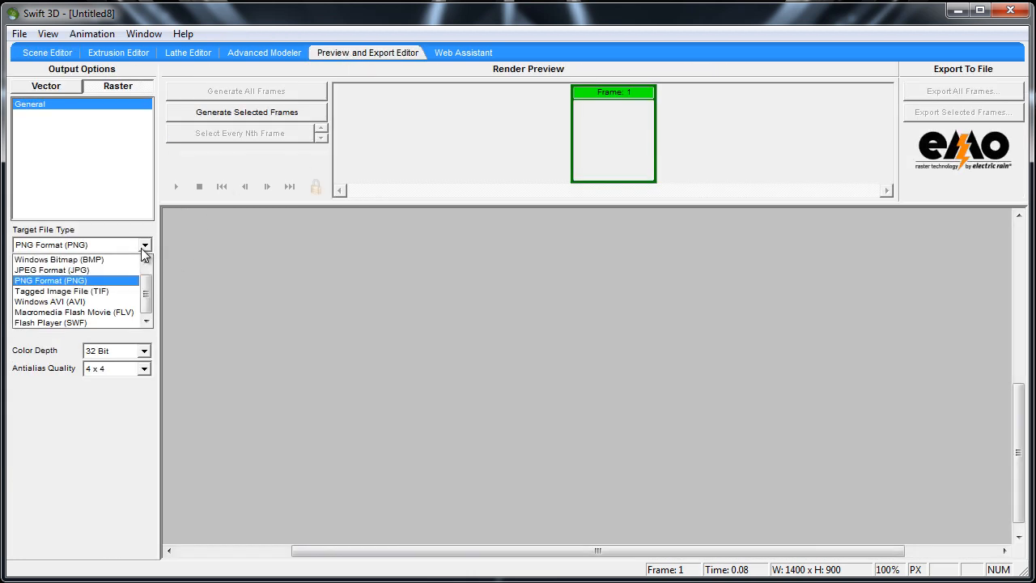
click(81, 270)
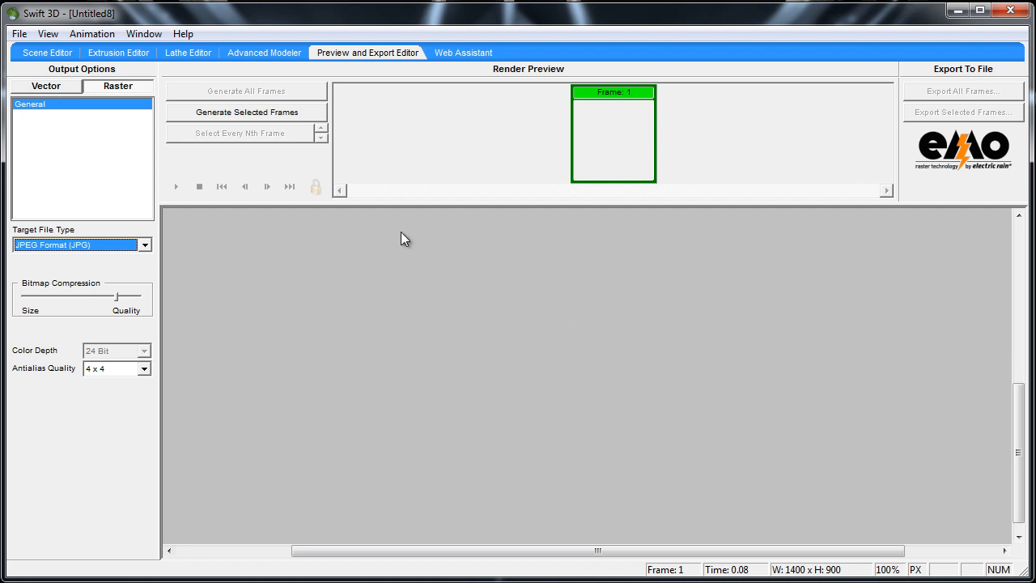
click(146, 246)
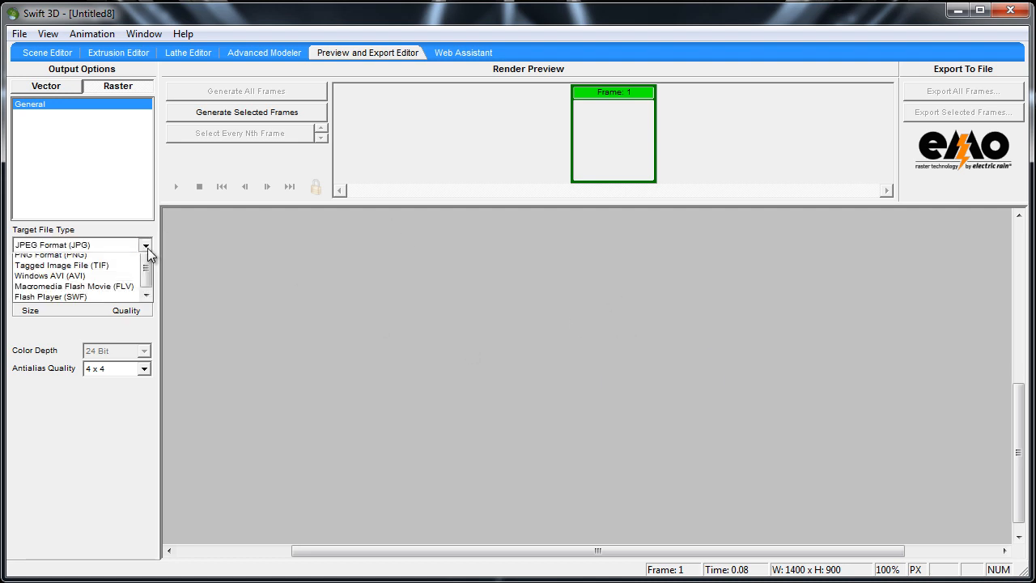
click(72, 281)
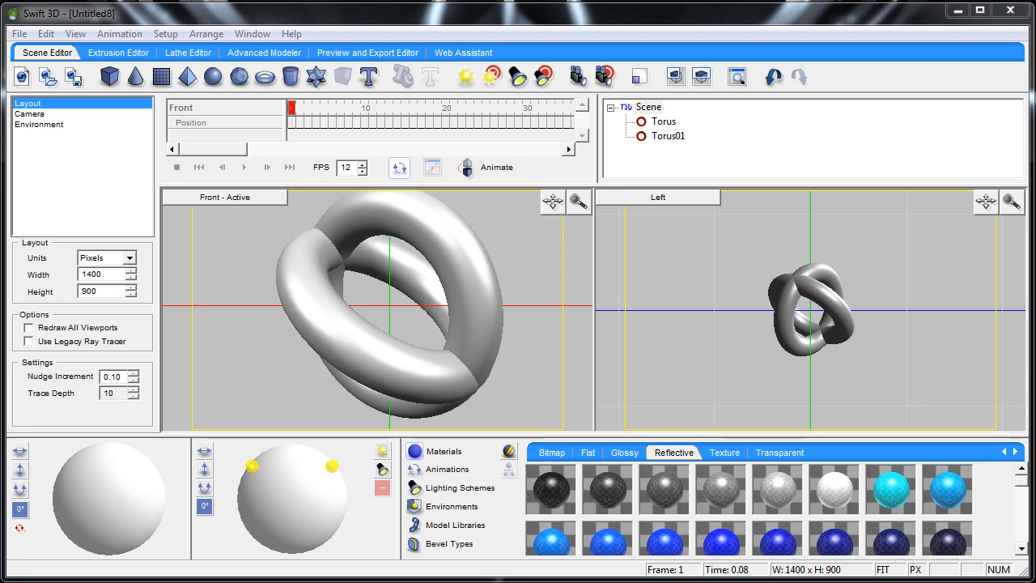
- Add a plane to the scene and set its X rotation to 90
click(161, 79)
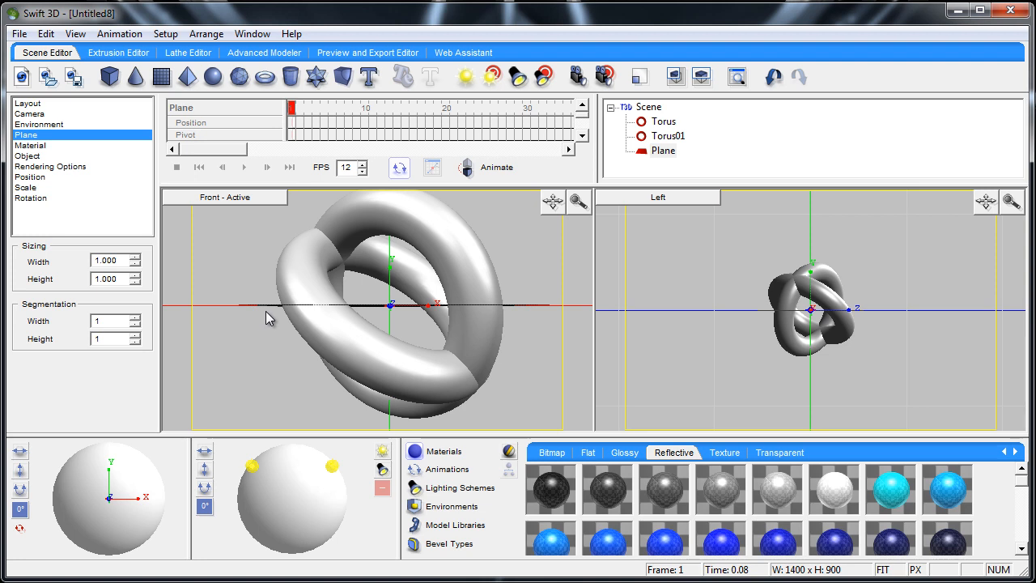
click(39, 198)
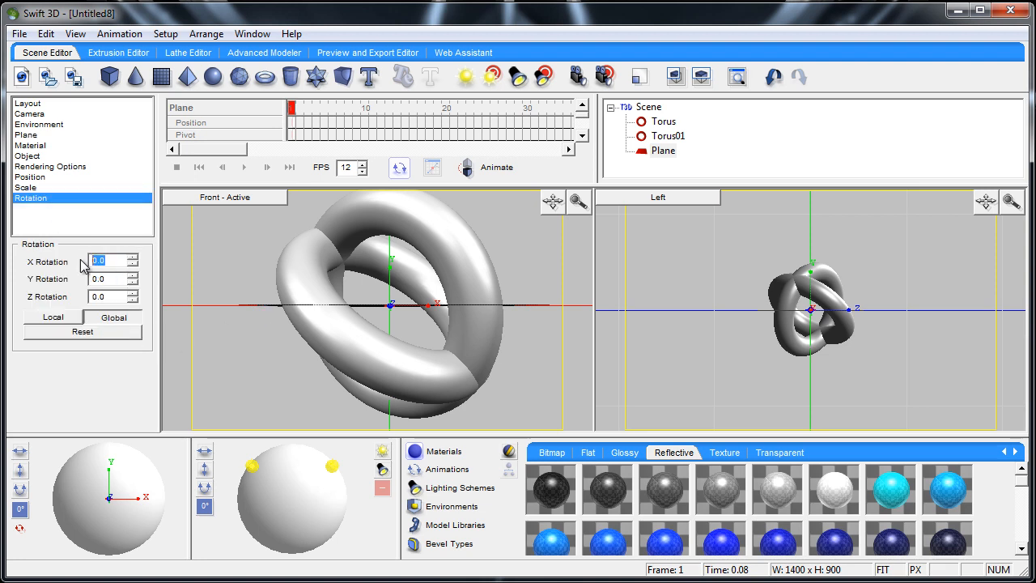
text(90)
click(216, 318)
click(288, 347)
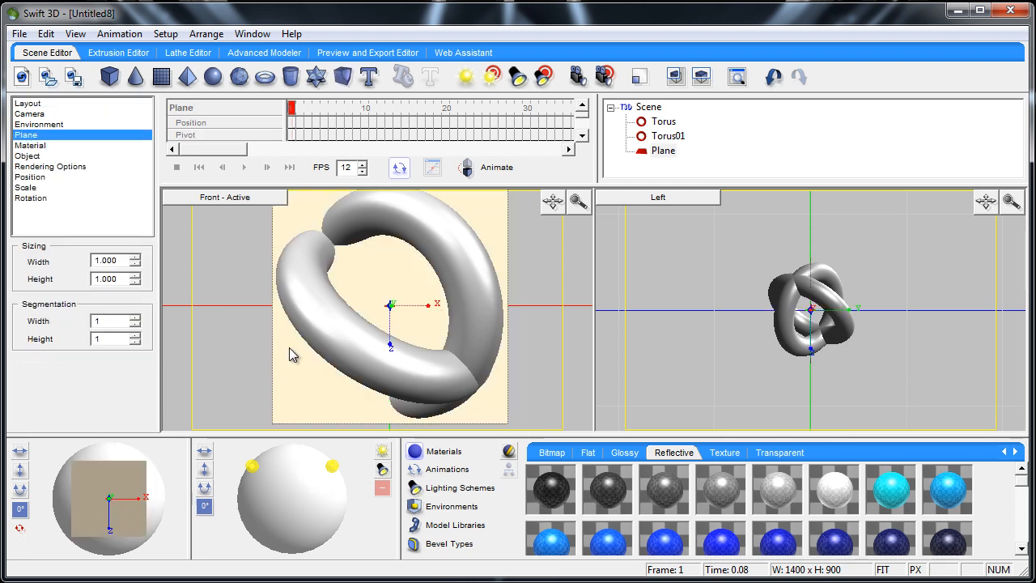
- Move the plane behind the tori in the Left view and enlarge it to width 2.200 and height 1.450
click(676, 404)
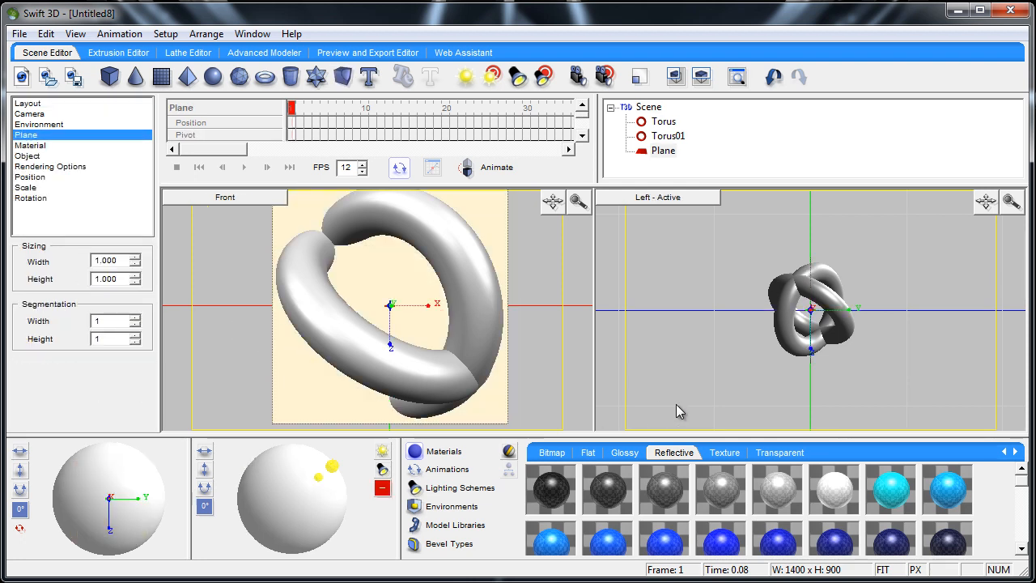
click(810, 360)
drag(812, 364, 757, 364)
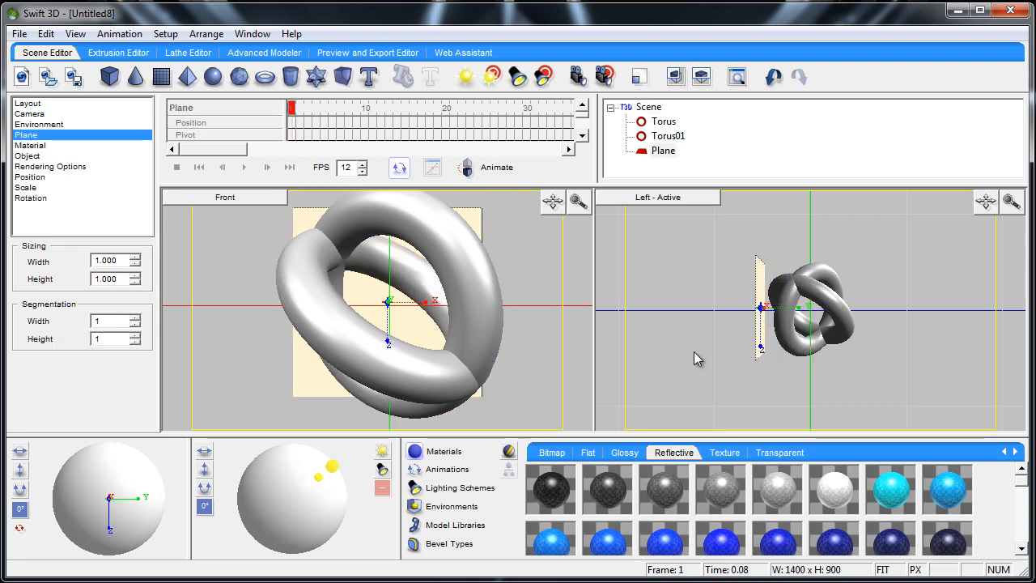
click(135, 256)
drag(135, 256, 133, 276)
click(228, 326)
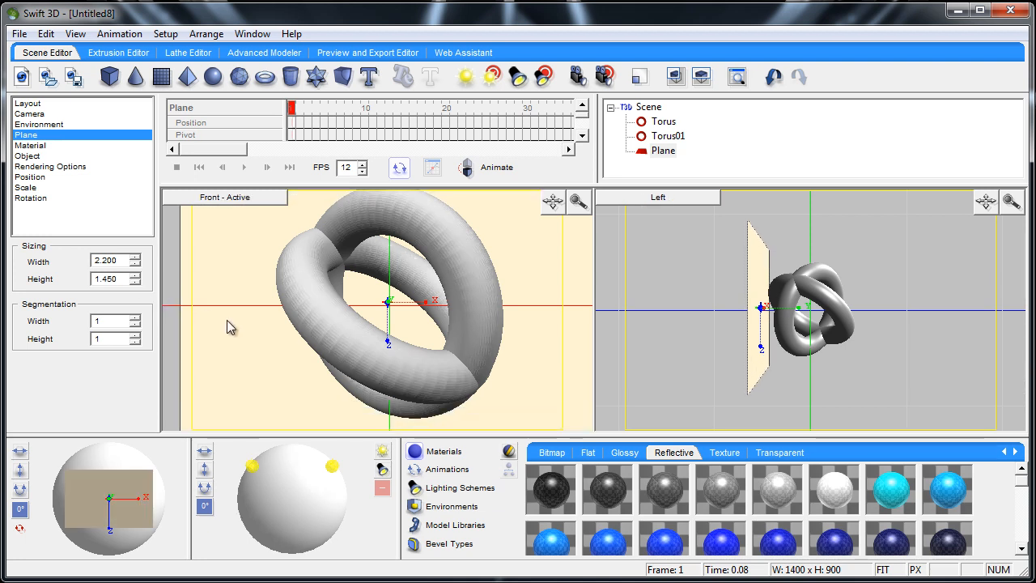
- Give the plane's material a Bitmap Image pattern using FBDesign from the WallPapers folder, generate a preview, and apply it
click(34, 146)
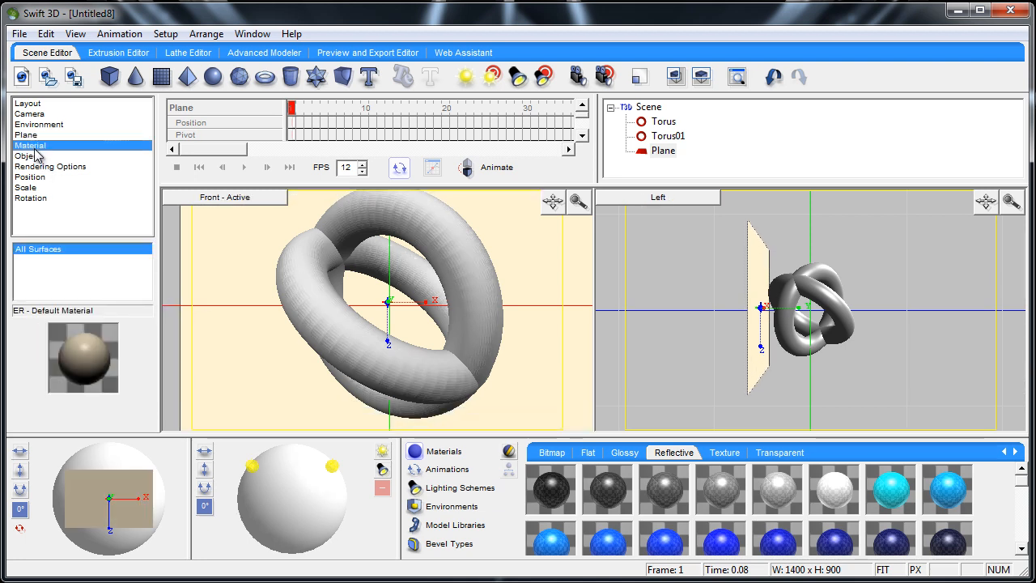
double_click(81, 339)
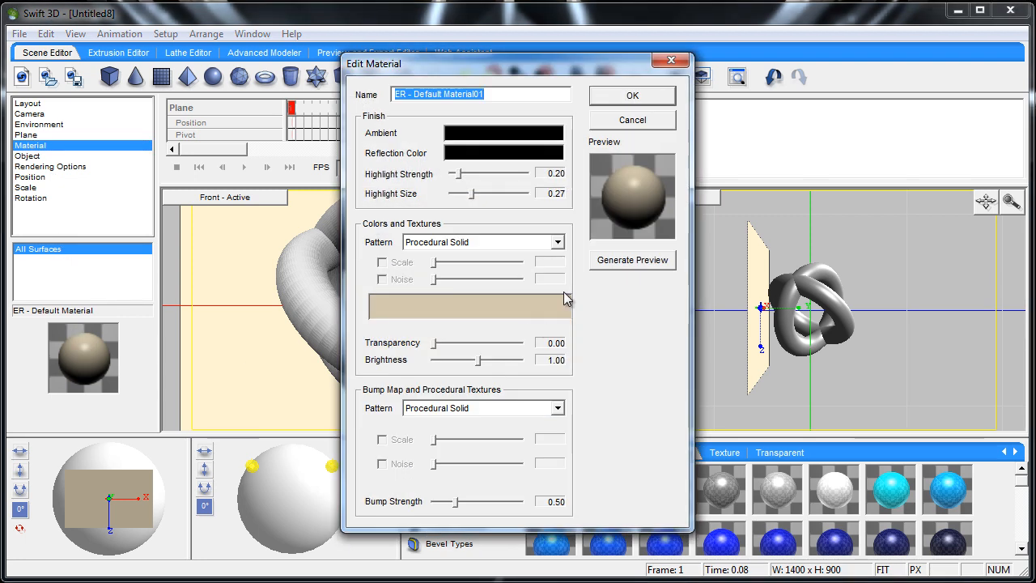
click(558, 242)
scroll(527, 356, down, 6)
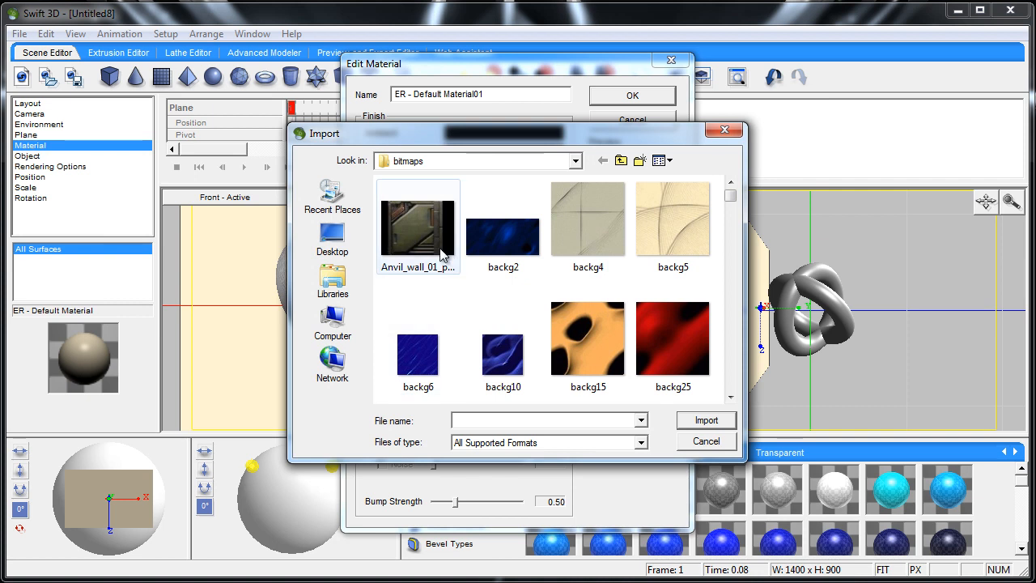
click(333, 285)
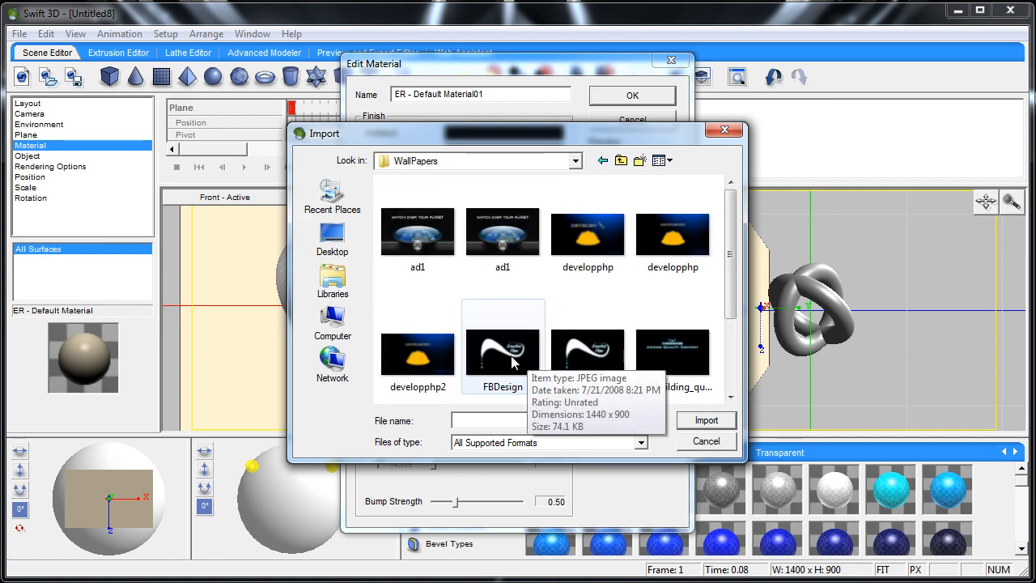
double_click(511, 356)
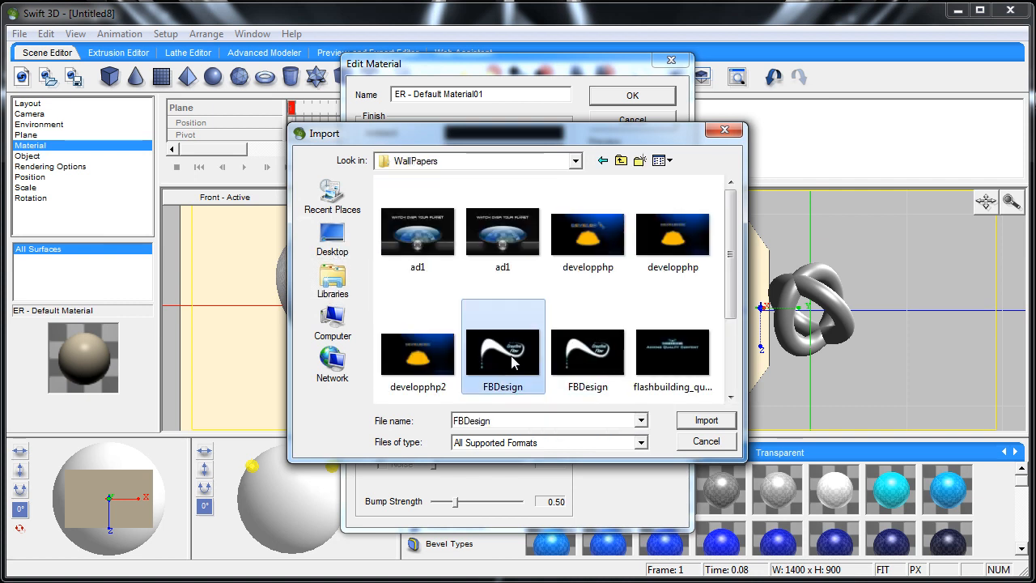
click(608, 267)
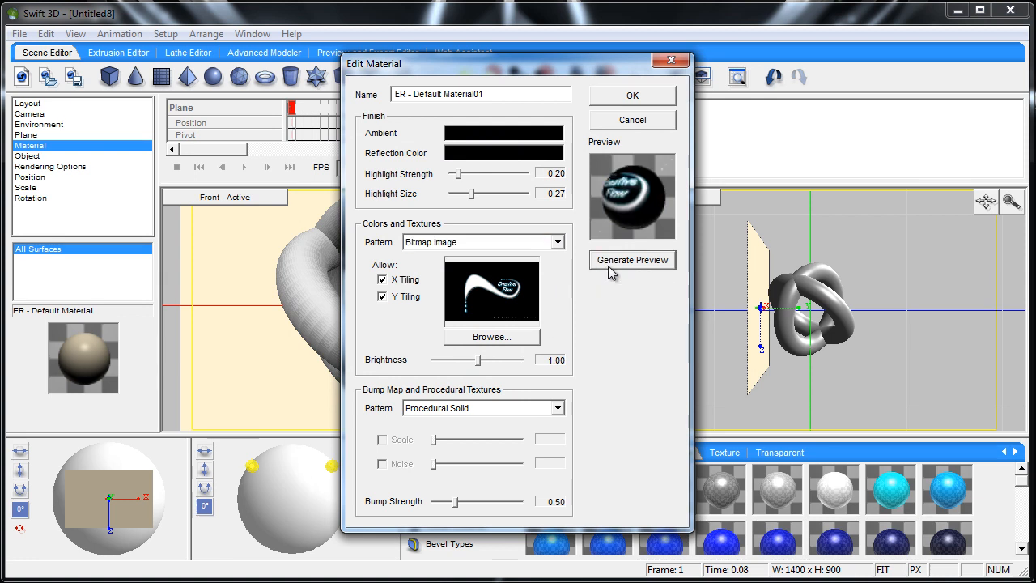
click(636, 97)
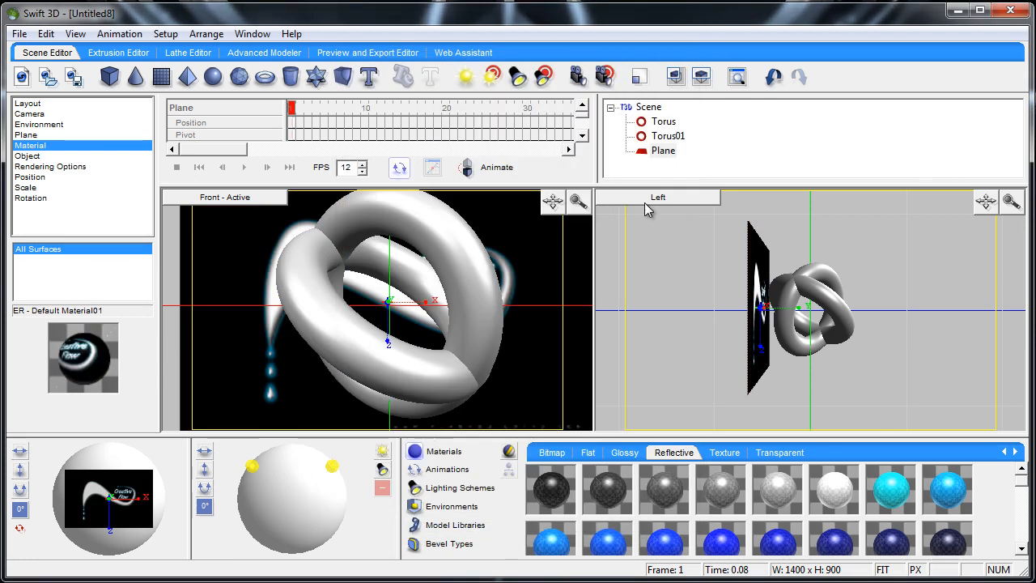
- Select both tori together and move them to the right in the Front view
click(499, 318)
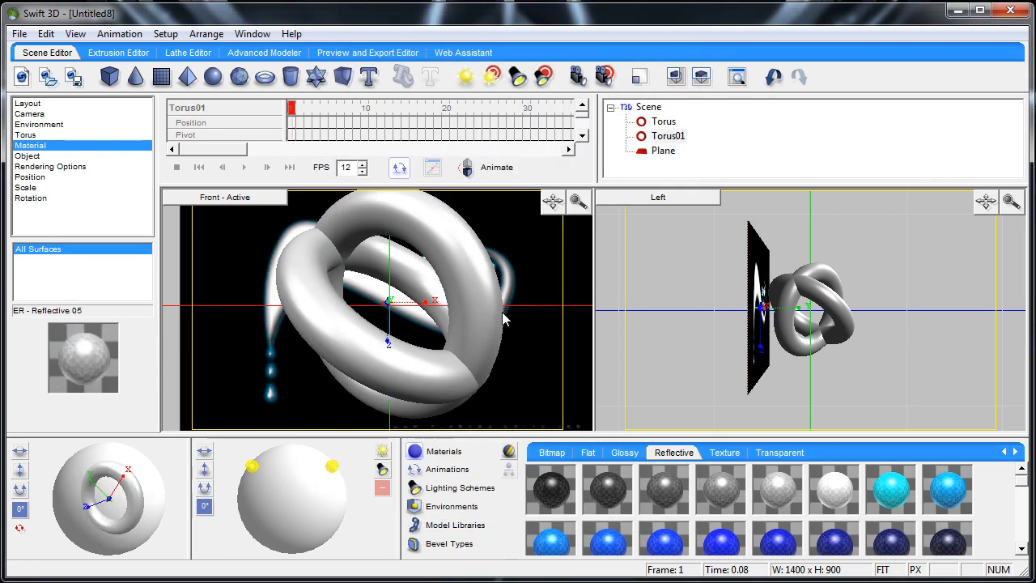
shift+click(429, 362)
drag(393, 362, 504, 364)
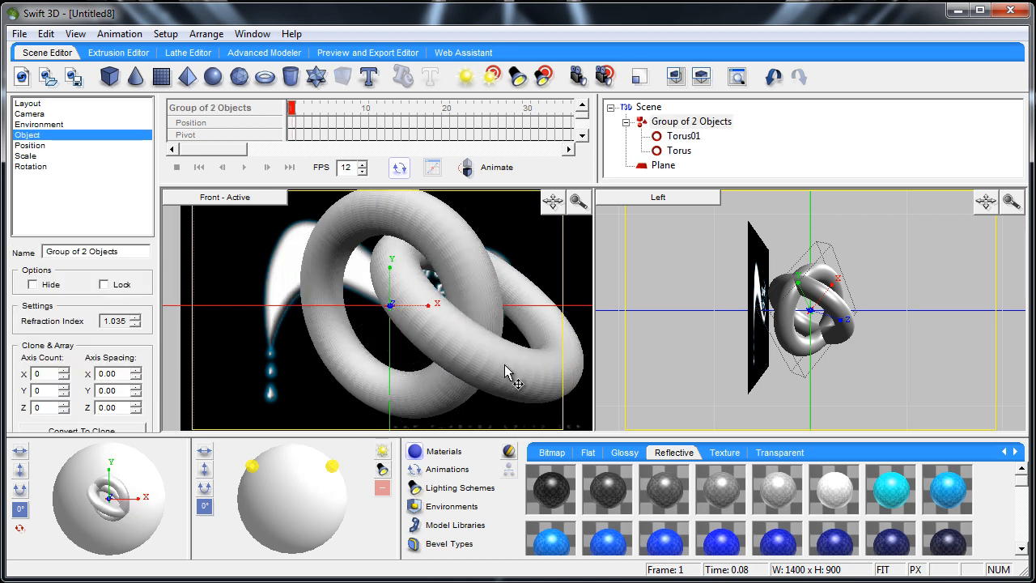
- Move each torus individually to the left in the Front view, uncovering the lettering on the backdrop plane
click(348, 366)
drag(350, 369, 299, 370)
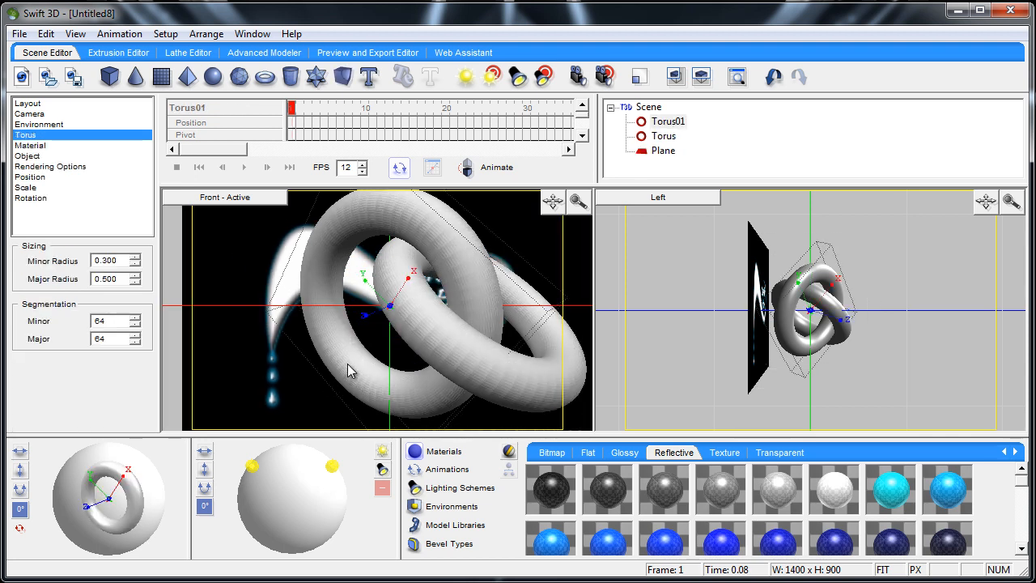
mouse_move(391, 223)
mouse_down()
mouse_move(289, 243)
mouse_move(320, 251)
mouse_up()
click(446, 345)
drag(474, 359, 404, 338)
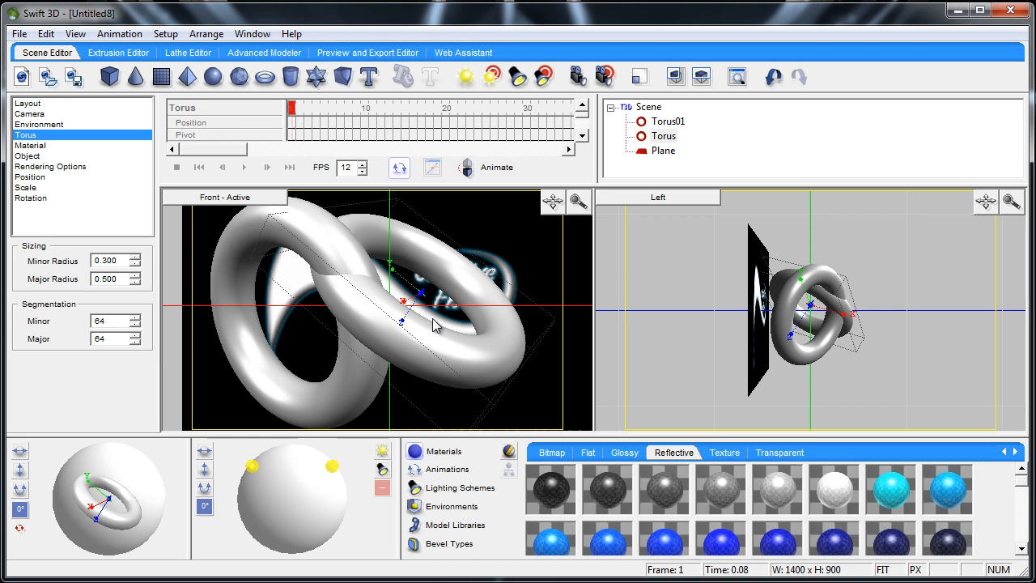
- Group the two tori and the plane, and rotate the group slightly sideways
key(ctrl+a)
key(ctrl+g)
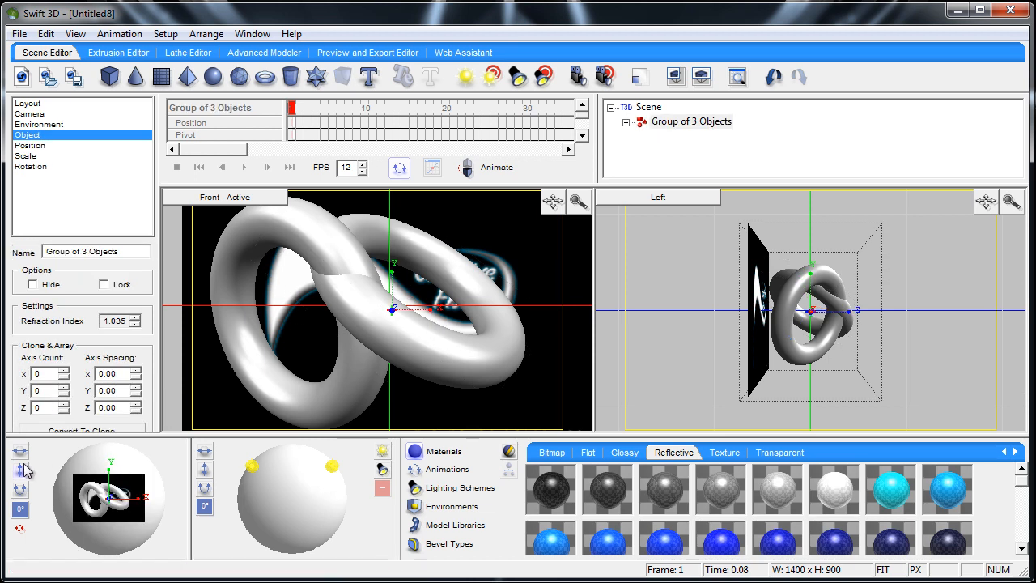
drag(81, 486, 105, 488)
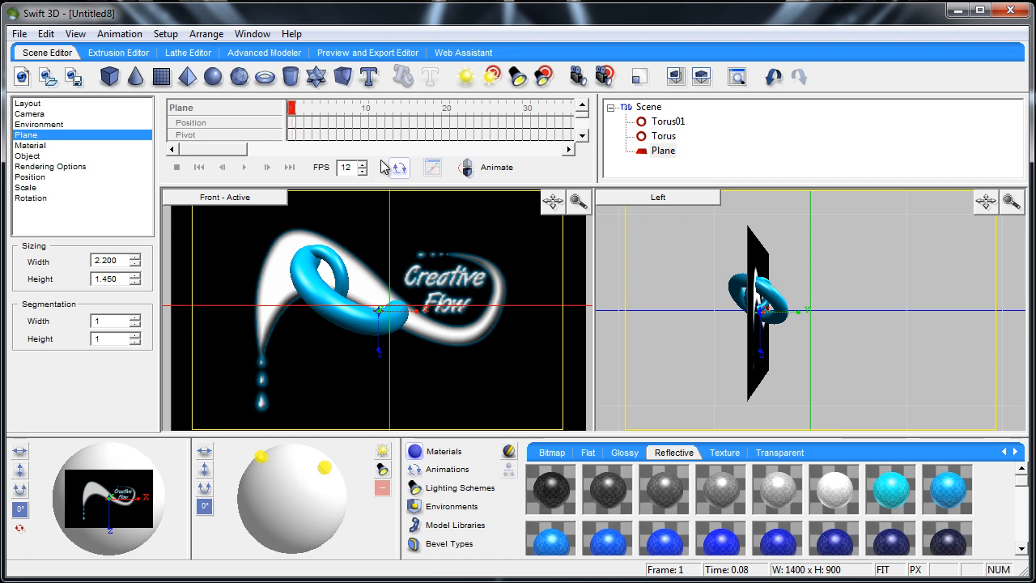
- Examine the raster render of the blue tori against the backdrop, and view the scene's environment settings
click(377, 57)
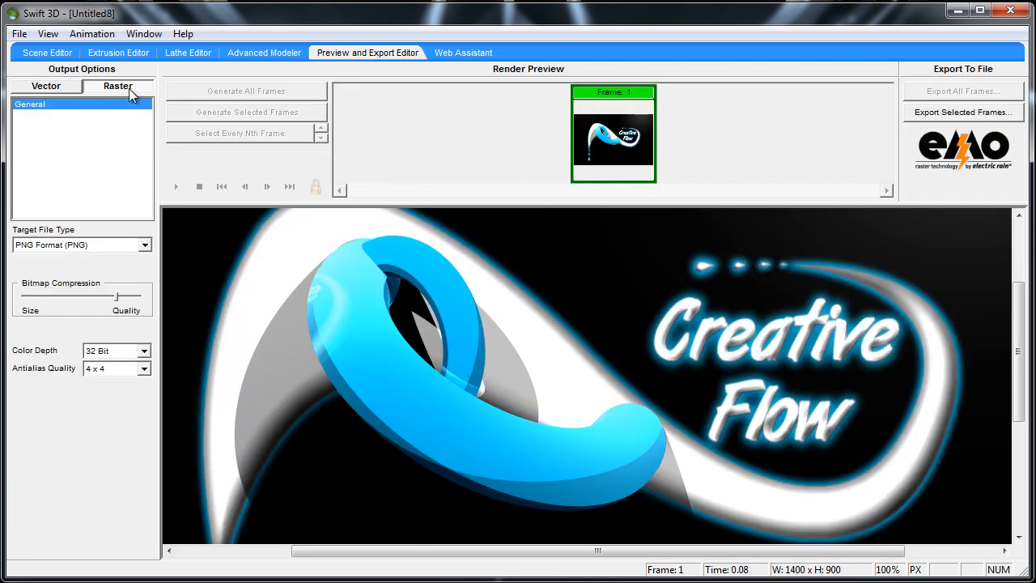
mouse_move(1023, 411)
mouse_down()
mouse_move(1024, 484)
mouse_move(1033, 396)
mouse_move(1033, 409)
mouse_up()
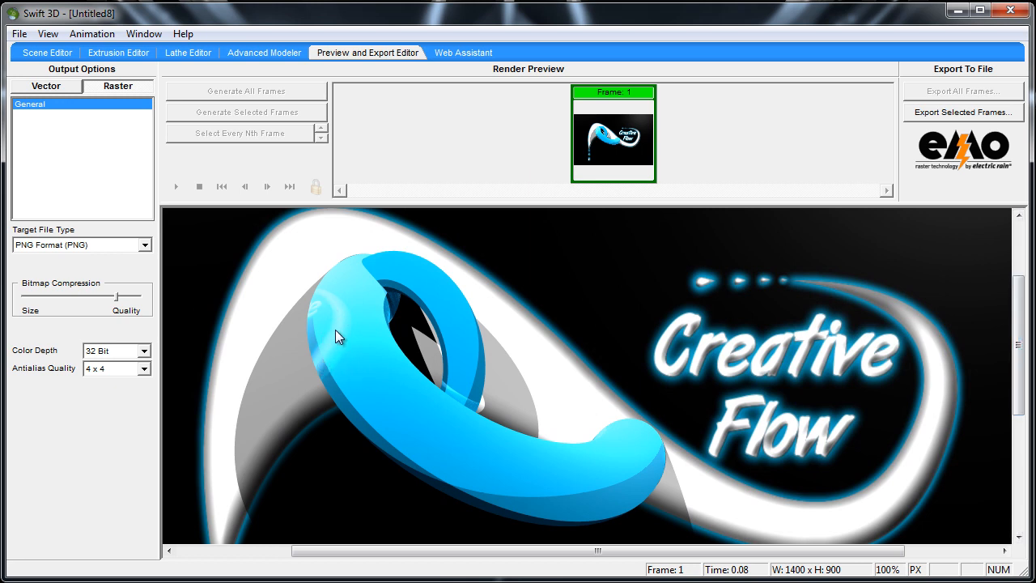
click(70, 58)
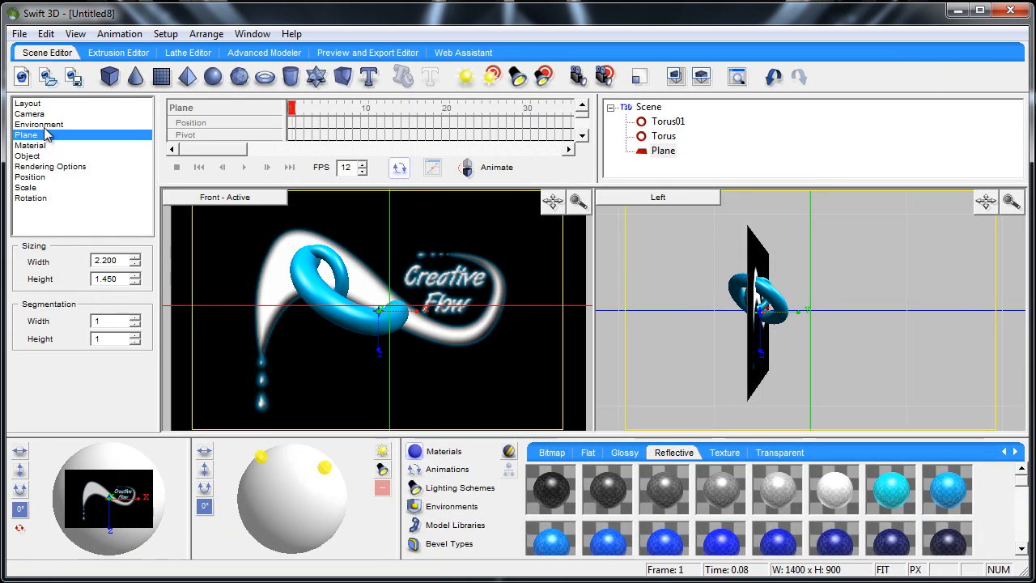
click(44, 124)
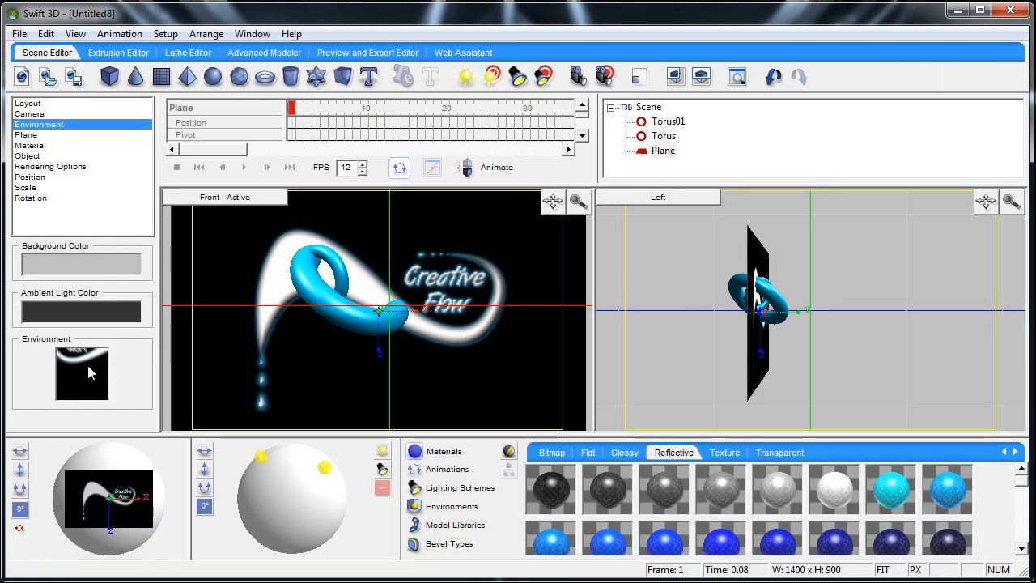